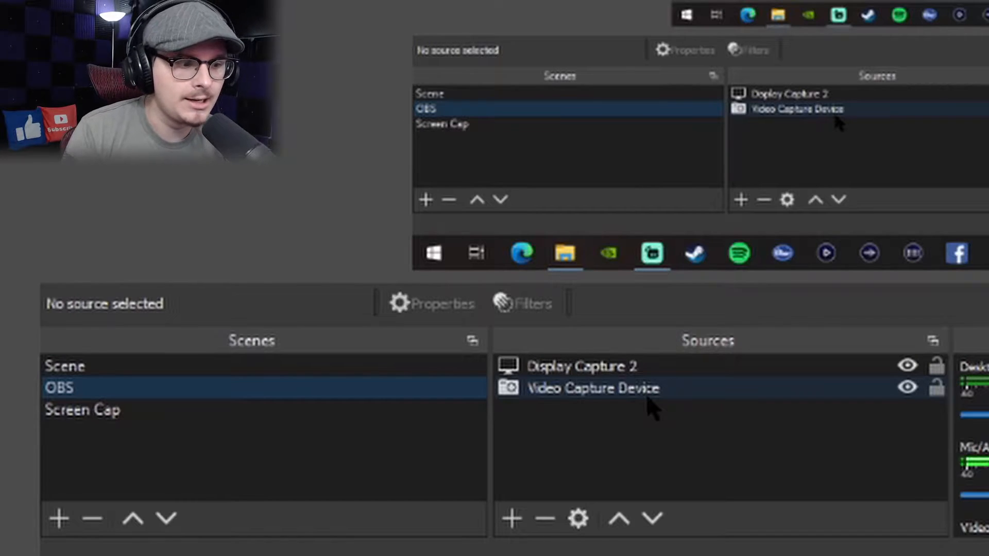
# - View the sources in the scene named Scene and switch to the Screen Cap scene
pyautogui.click(98, 369)
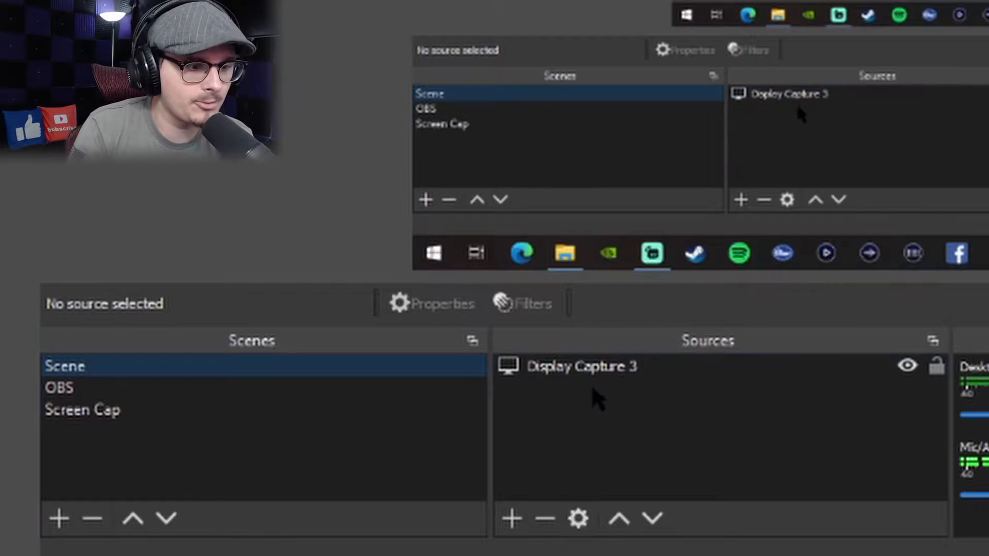
pyautogui.click(118, 415)
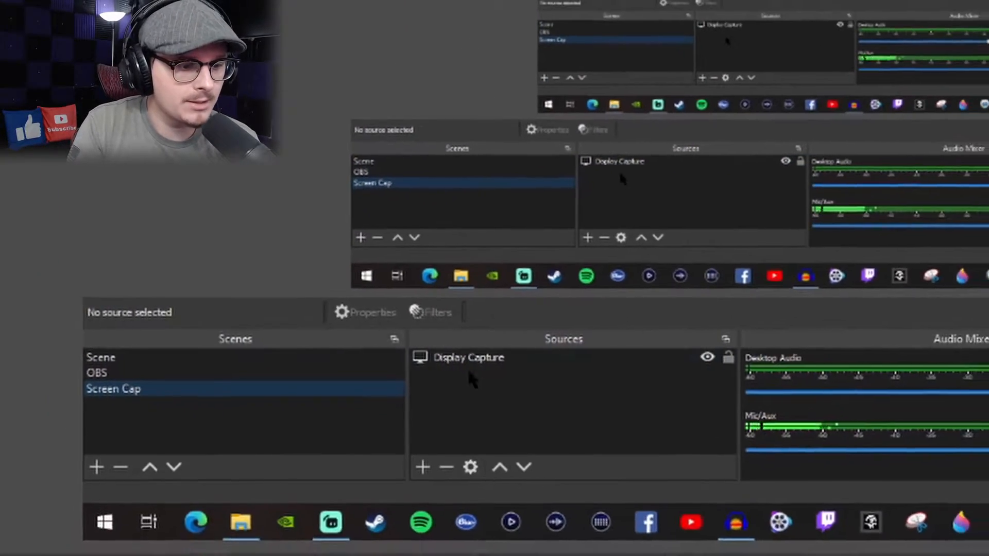
pyautogui.click(568, 368)
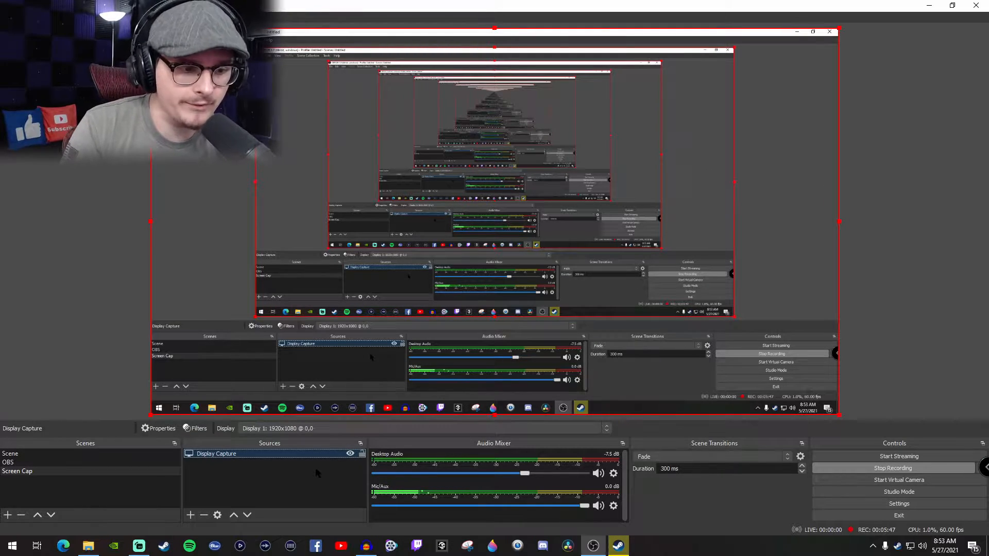
pyautogui.click(259, 471)
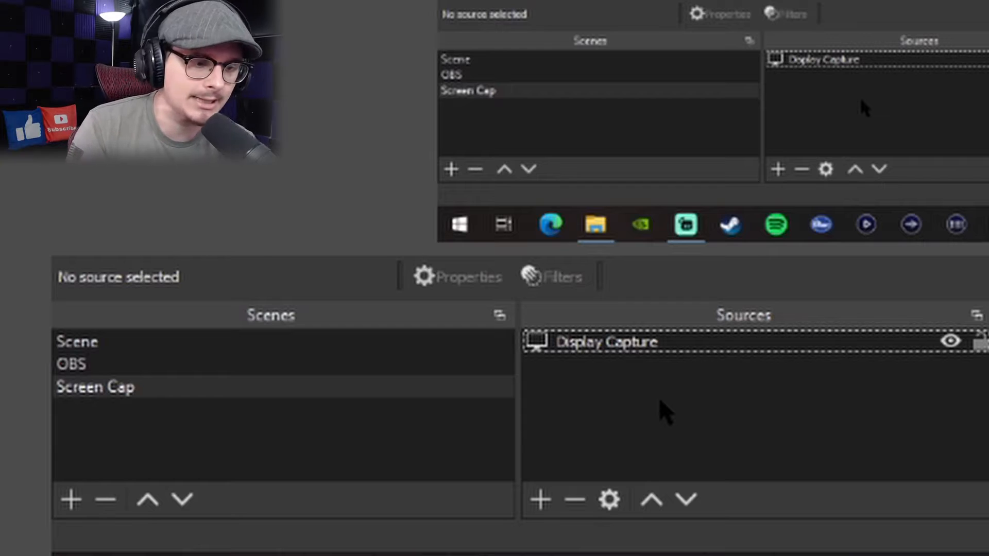
# - Review the display choice in the Display Capture source's properties, accept them and deselect the source
pyautogui.click(599, 346)
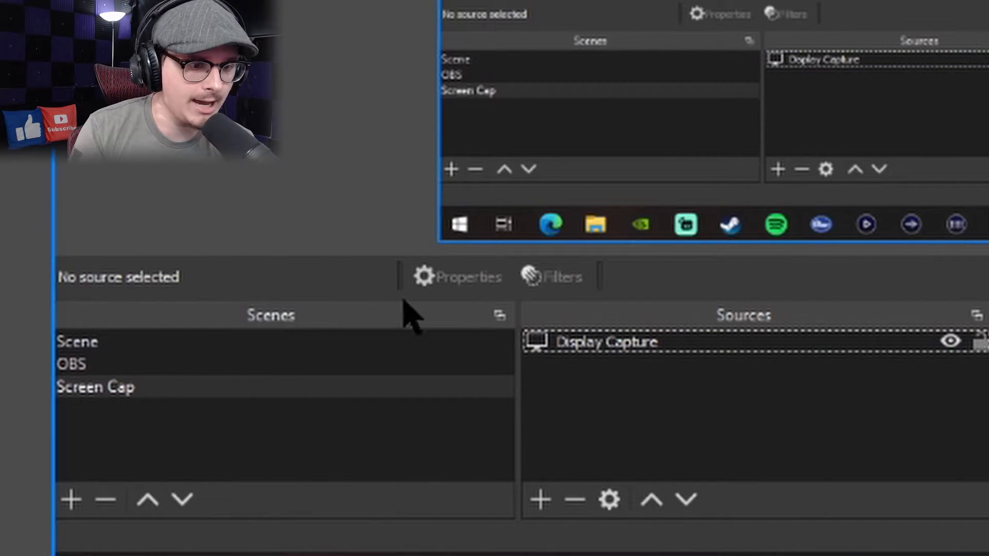
pyautogui.click(673, 343)
pyautogui.click(609, 499)
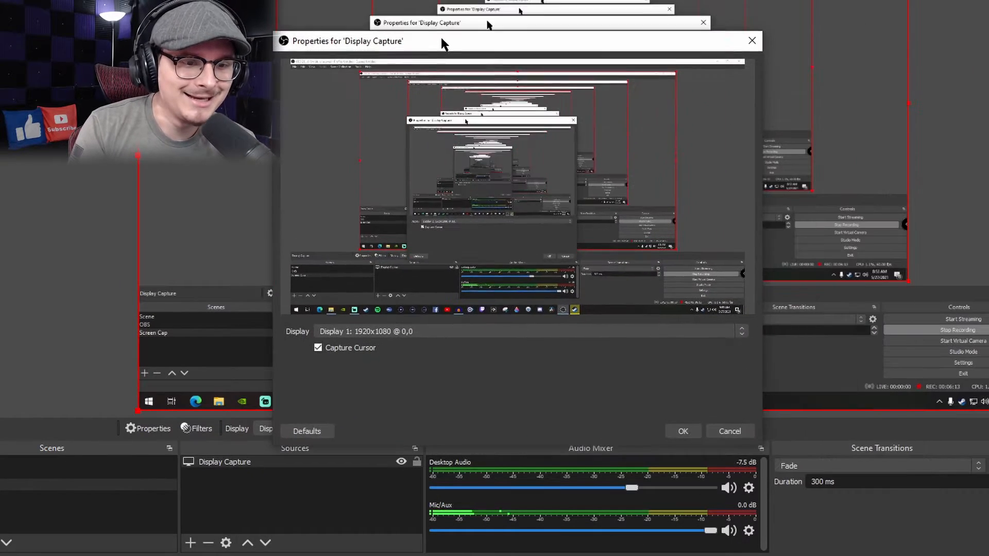
pyautogui.moveTo(442, 43); pyautogui.dragTo(445, 47)
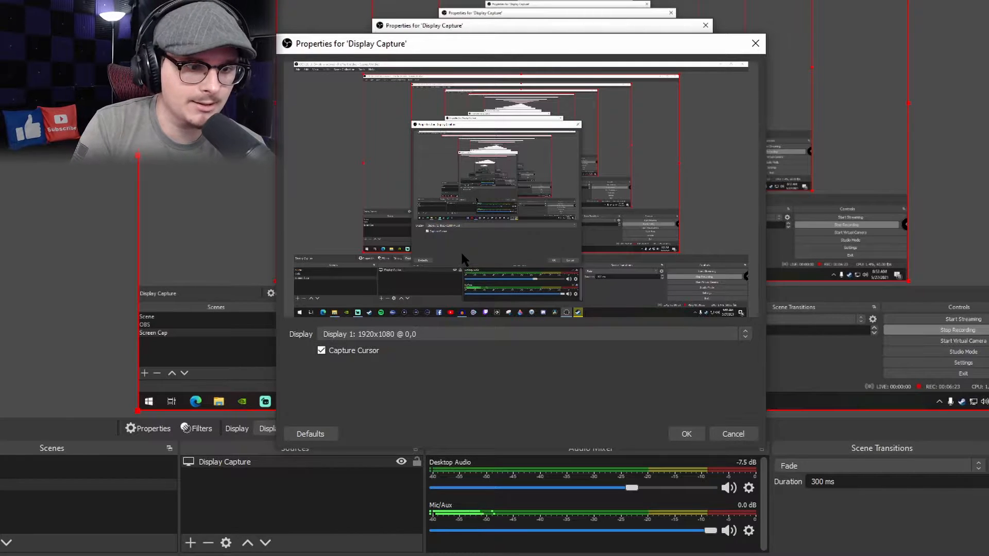
pyautogui.click(412, 336)
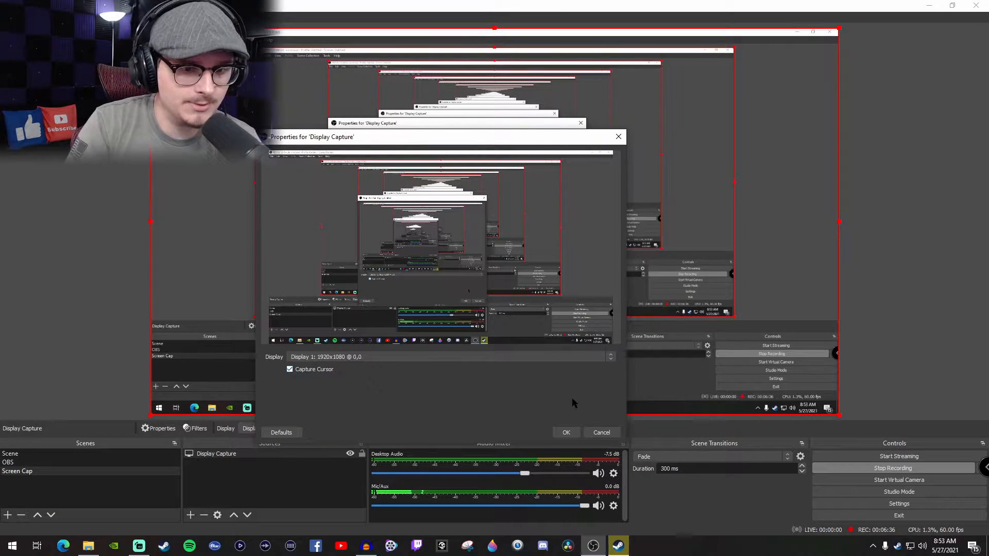
pyautogui.click(566, 432)
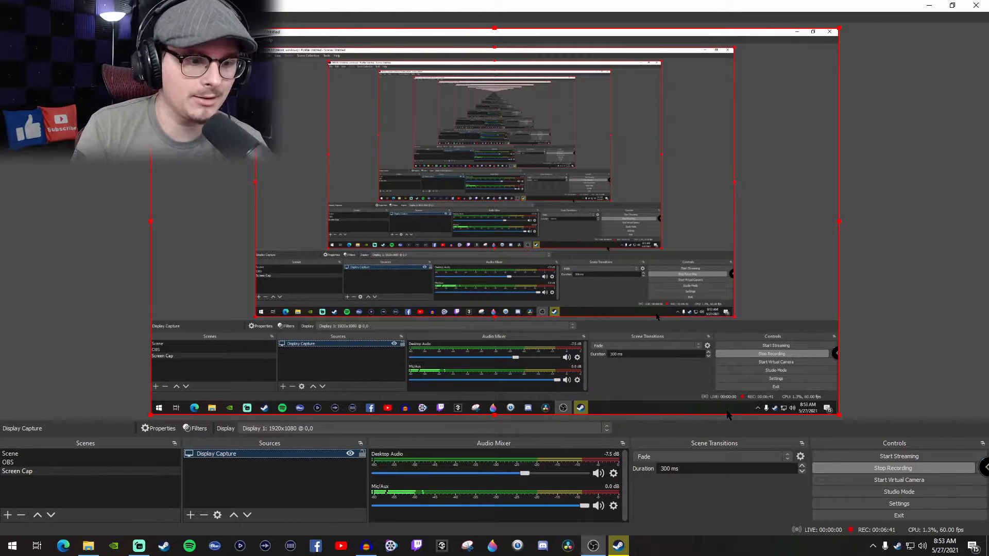
pyautogui.click(264, 484)
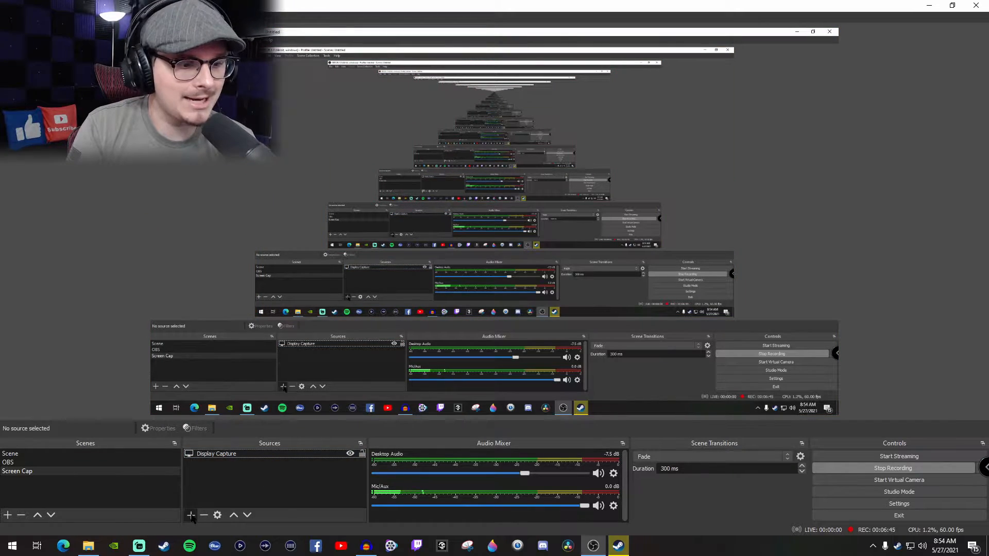
# - Add a new Game Capture source to the Screen Cap scene and review its capture mode and options
pyautogui.click(191, 515)
pyautogui.click(196, 539)
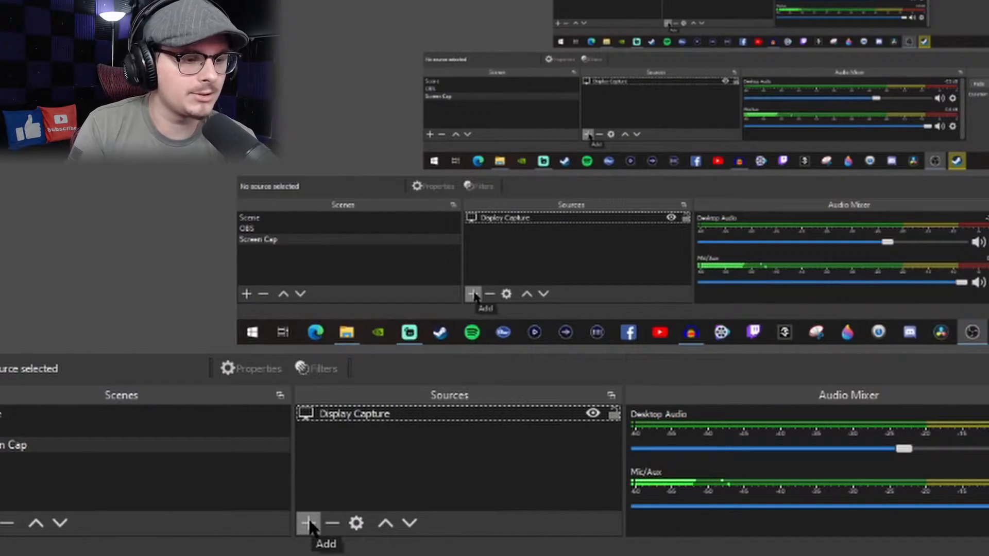
pyautogui.click(308, 523)
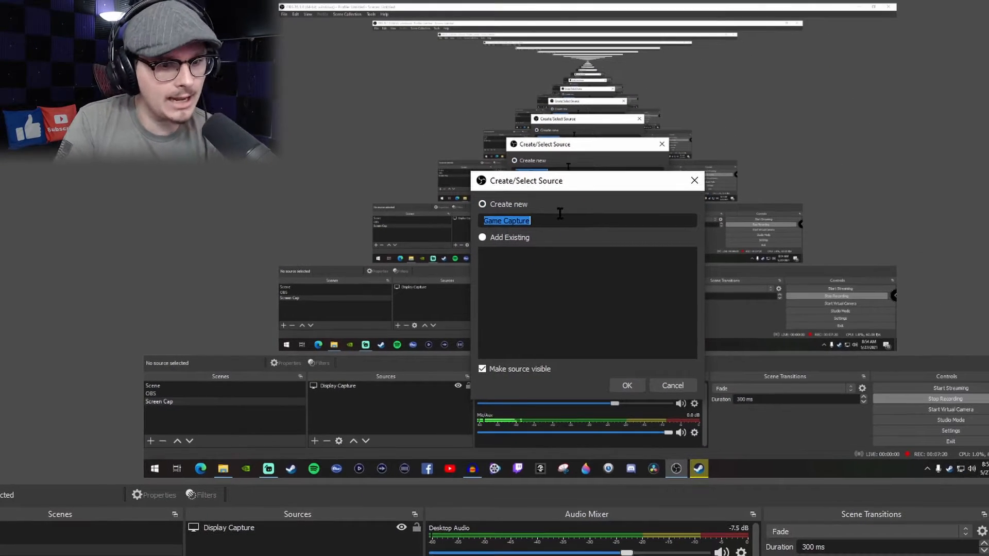
pyautogui.click(627, 385)
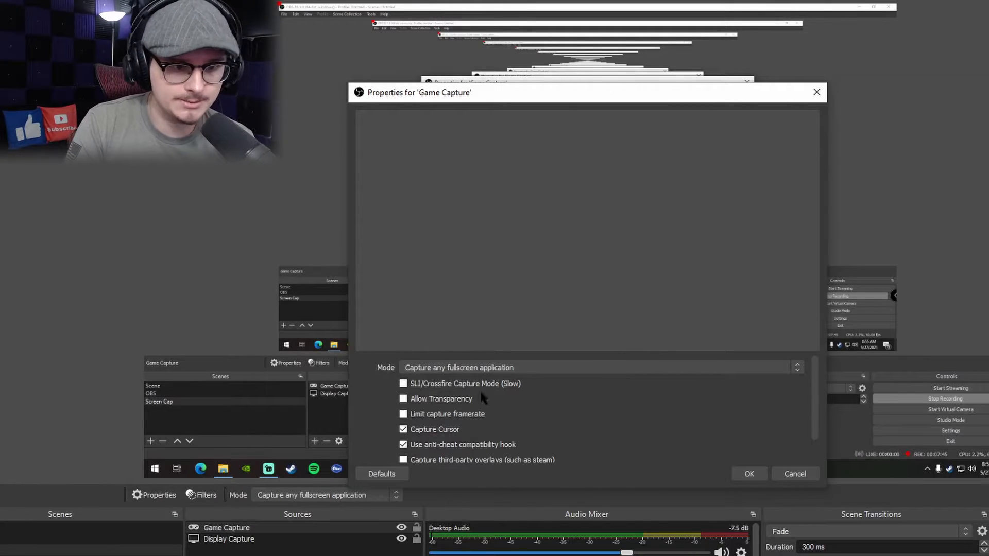
pyautogui.scroll(-1, 477, 430)
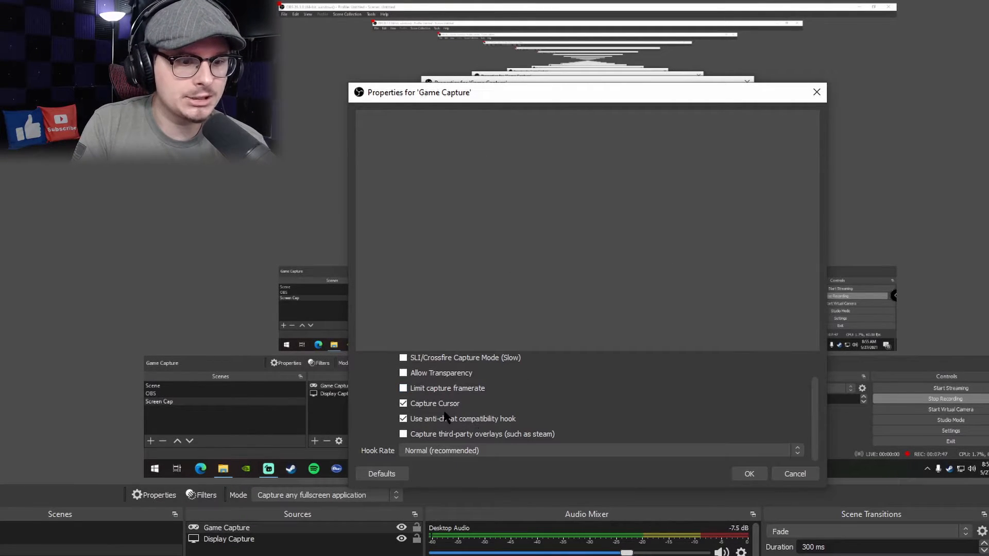
pyautogui.scroll(1, 477, 438)
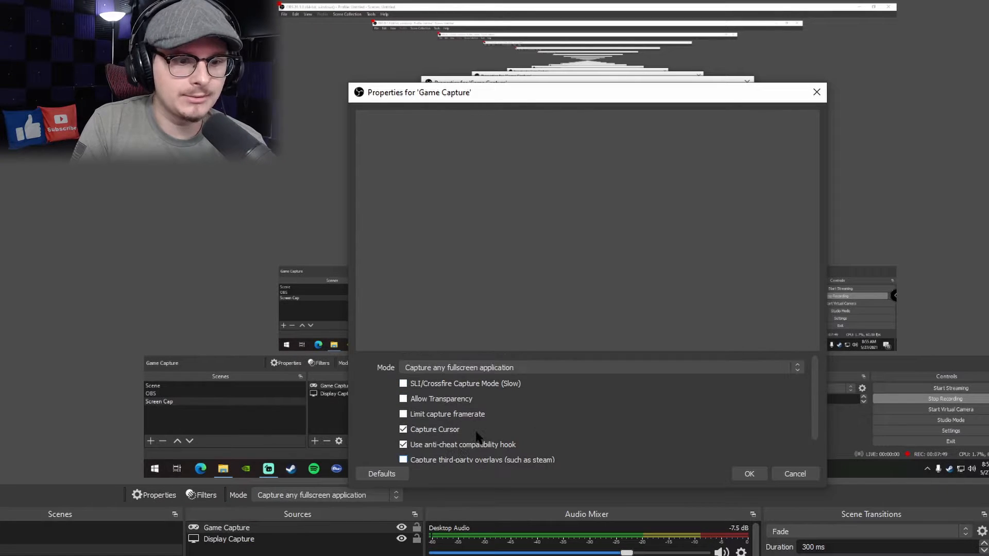
pyautogui.scroll(-1, 479, 440)
pyautogui.scroll(1, 497, 460)
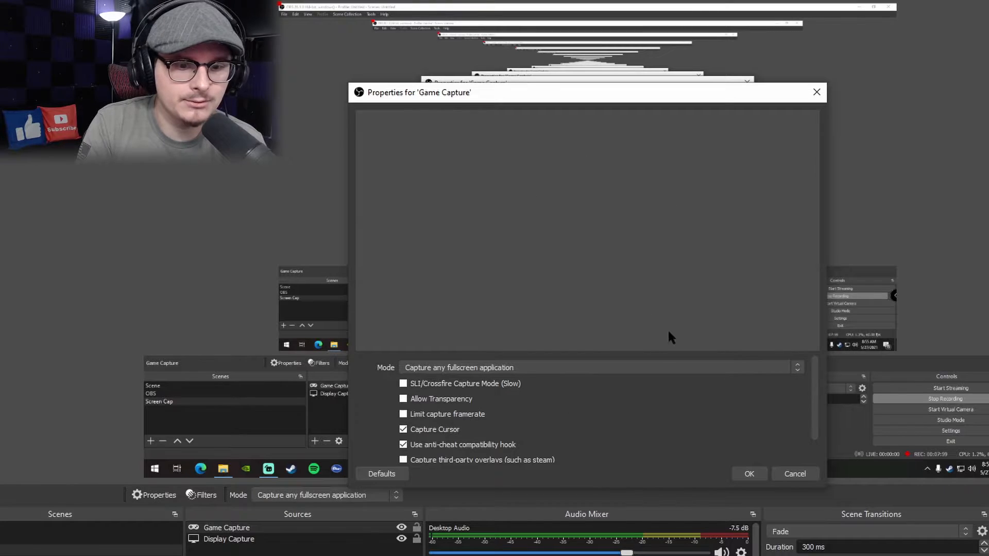
pyautogui.click(816, 93)
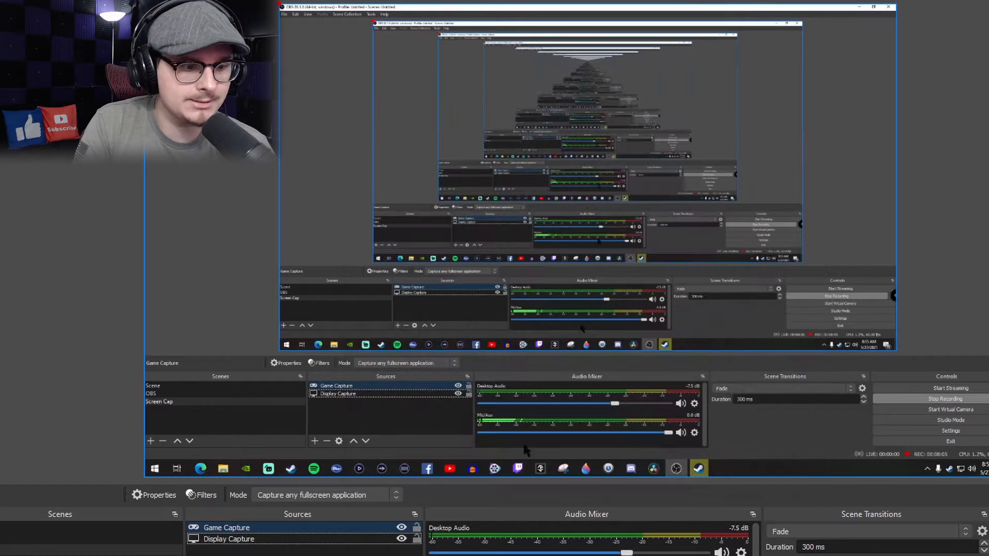
pyautogui.click(239, 555)
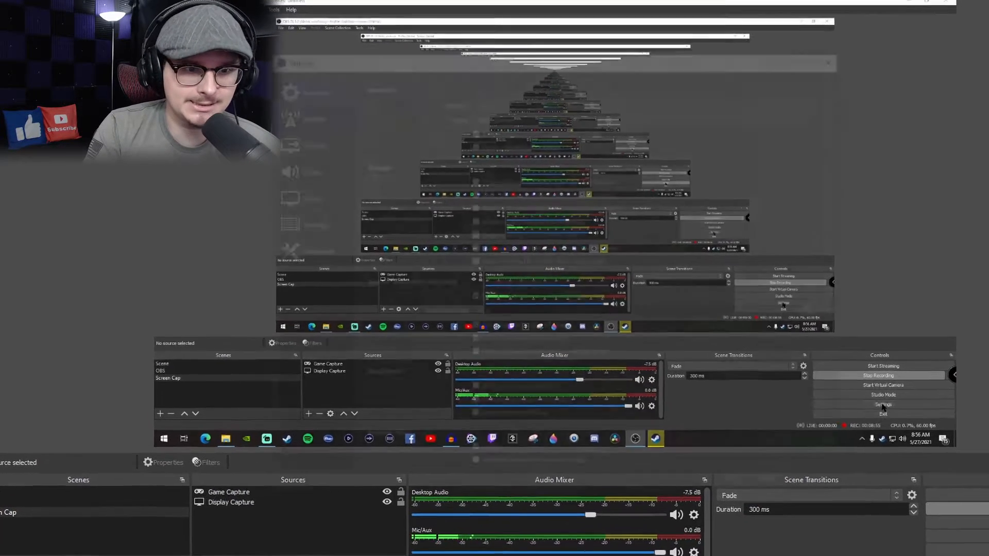
# - Examine the General settings through to the Multiview options, and the streaming and recording settings under Output
pyautogui.click(917, 510)
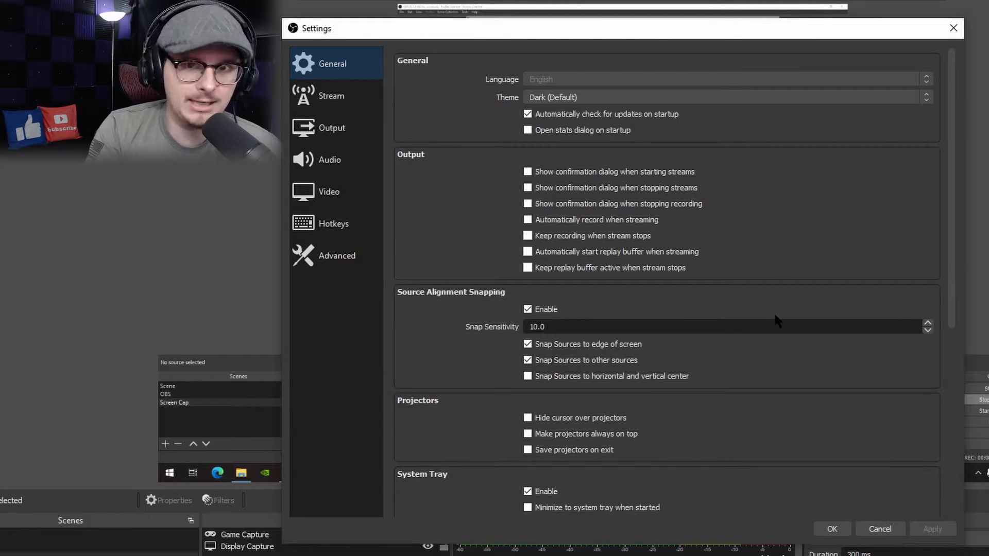
pyautogui.scroll(-5, 784, 289)
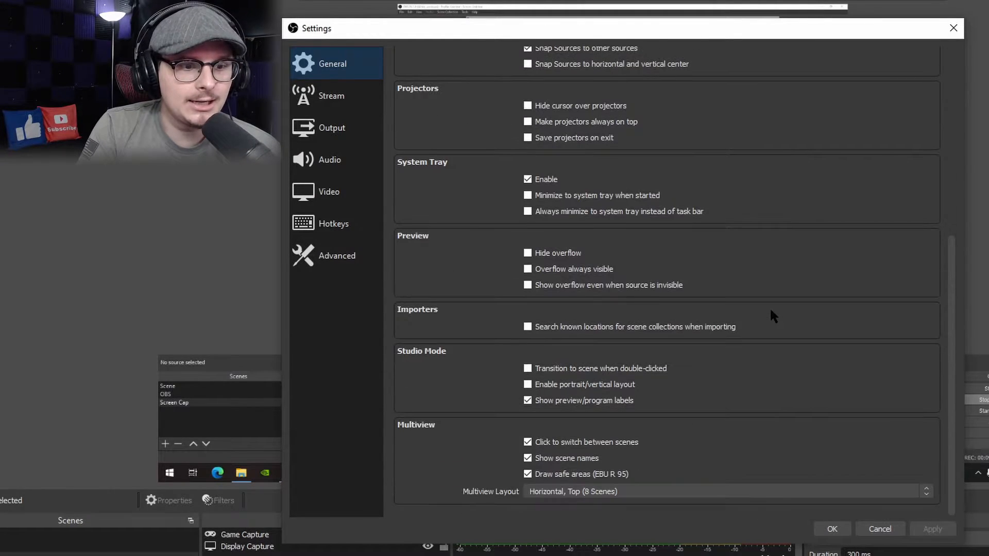
pyautogui.scroll(5, 769, 309)
pyautogui.scroll(6, 767, 319)
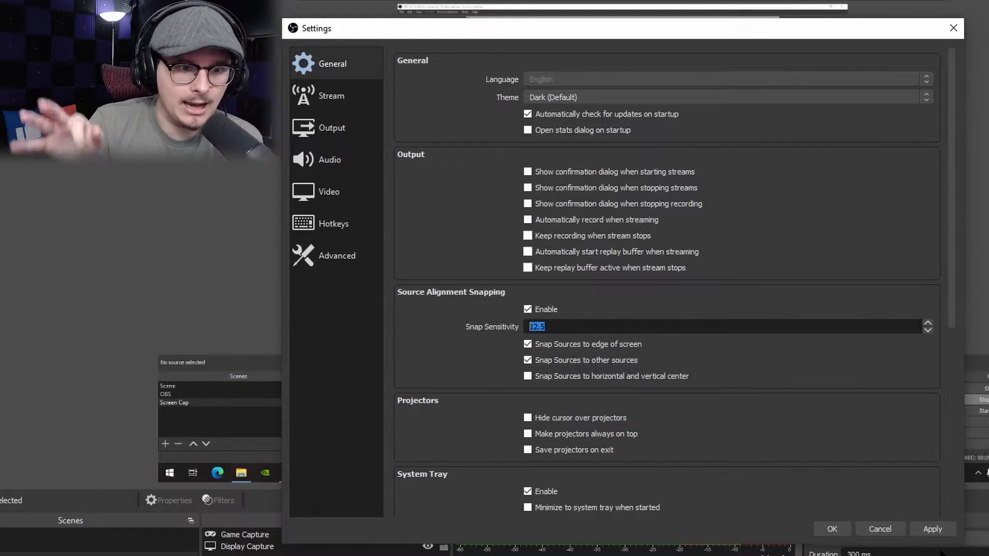
pyautogui.click(320, 340)
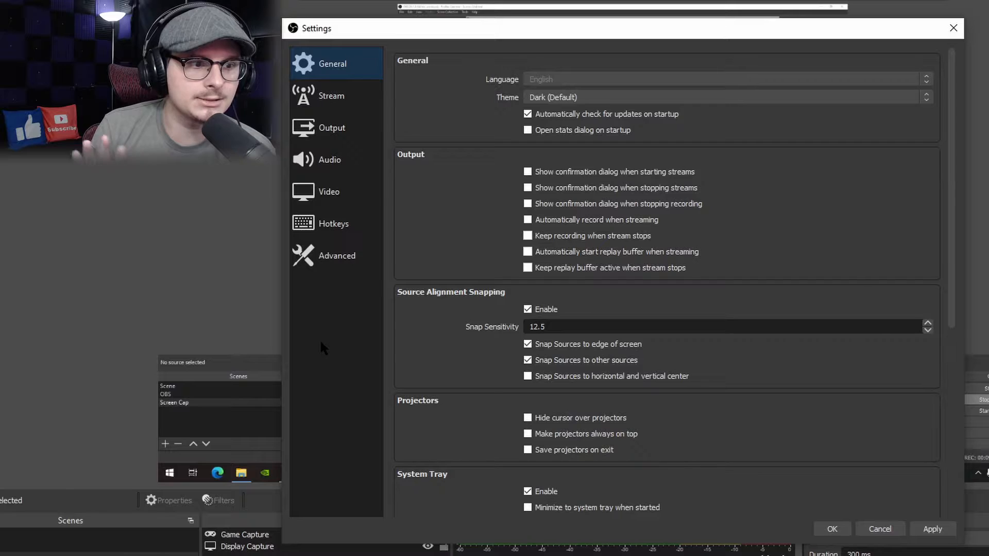
pyautogui.click(332, 130)
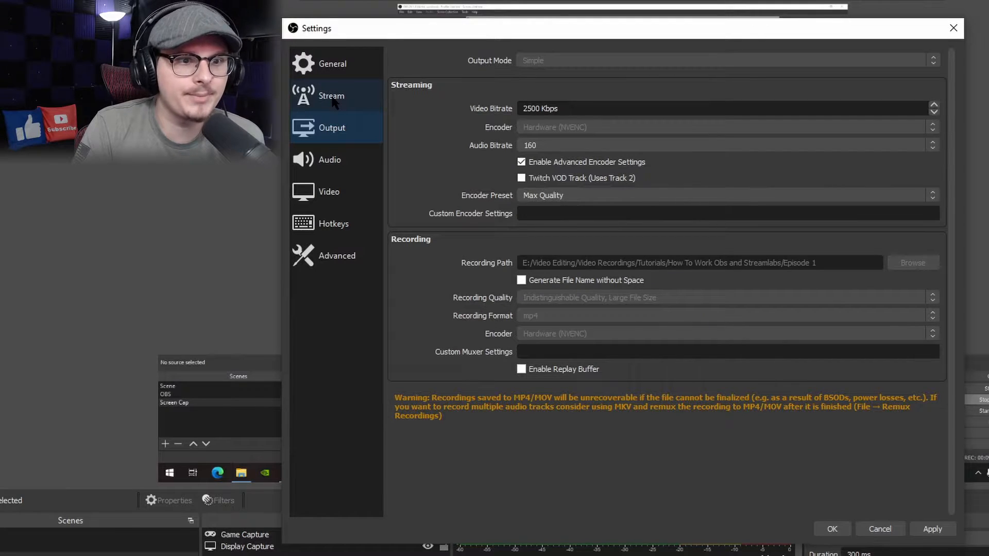
pyautogui.click(340, 70)
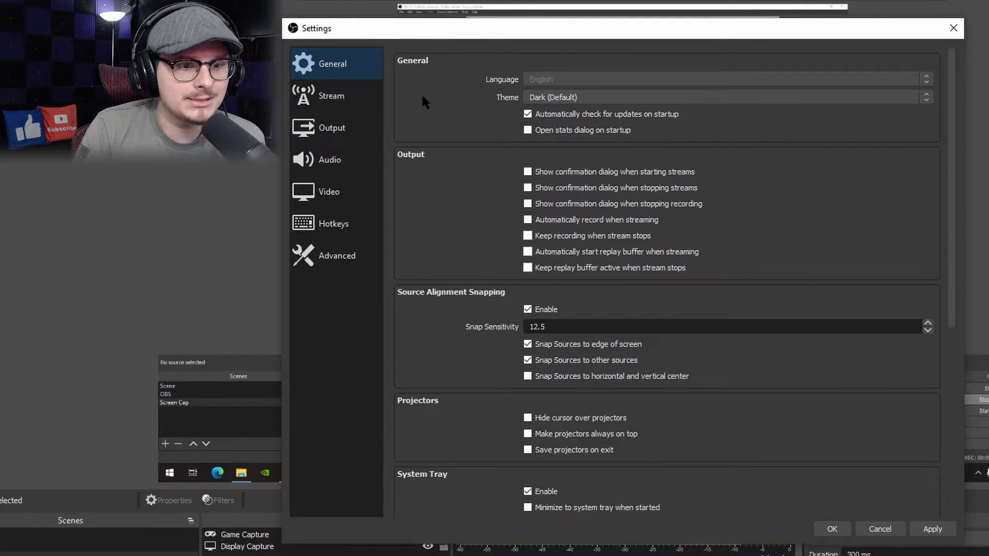
pyautogui.scroll(-2, 742, 417)
pyautogui.scroll(-3, 742, 415)
pyautogui.scroll(5, 743, 416)
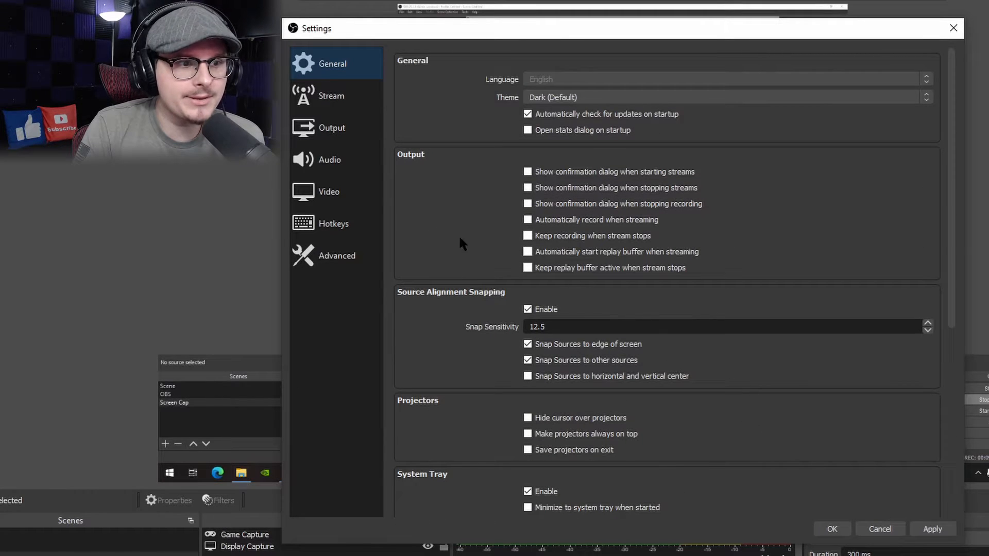
# - Look at the Stream settings and the full list of available streaming services
pyautogui.click(341, 98)
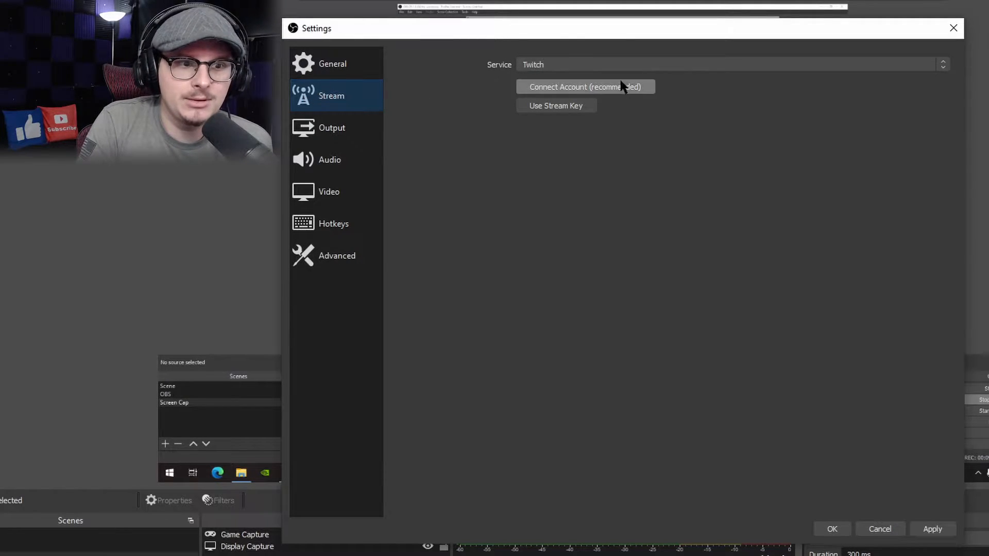
pyautogui.click(573, 64)
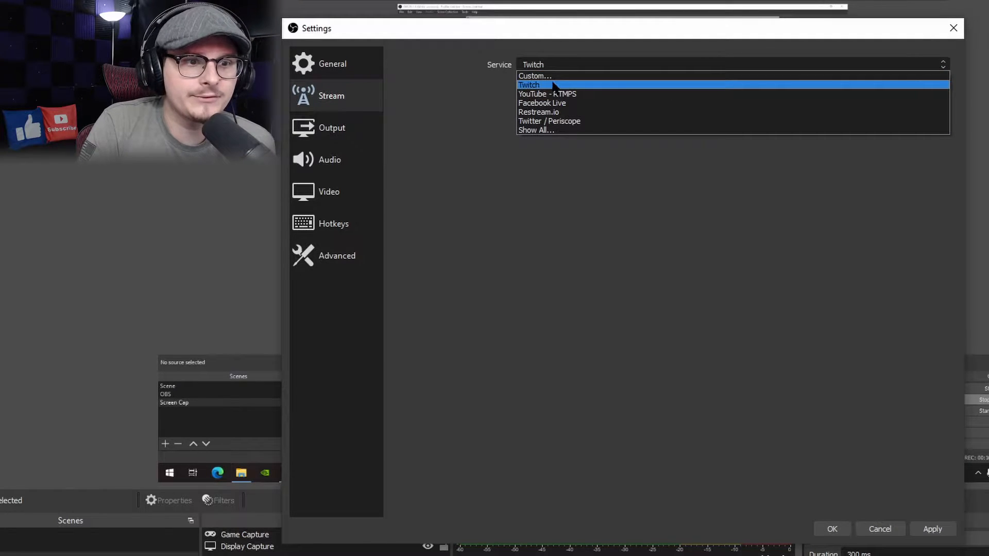
pyautogui.click(567, 130)
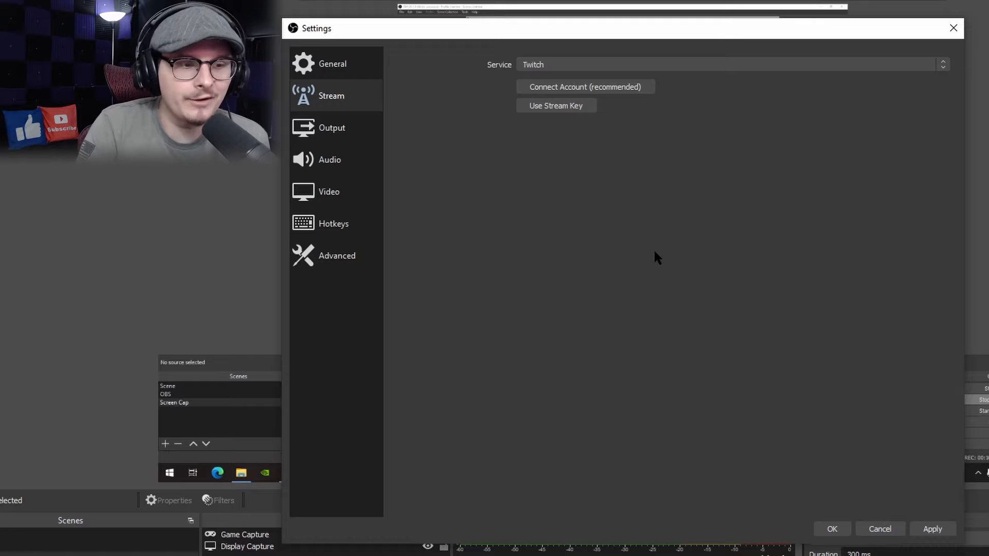
# - Look through the Audio, Video, Hotkeys and Advanced settings and close the settings without saving changes
pyautogui.click(333, 159)
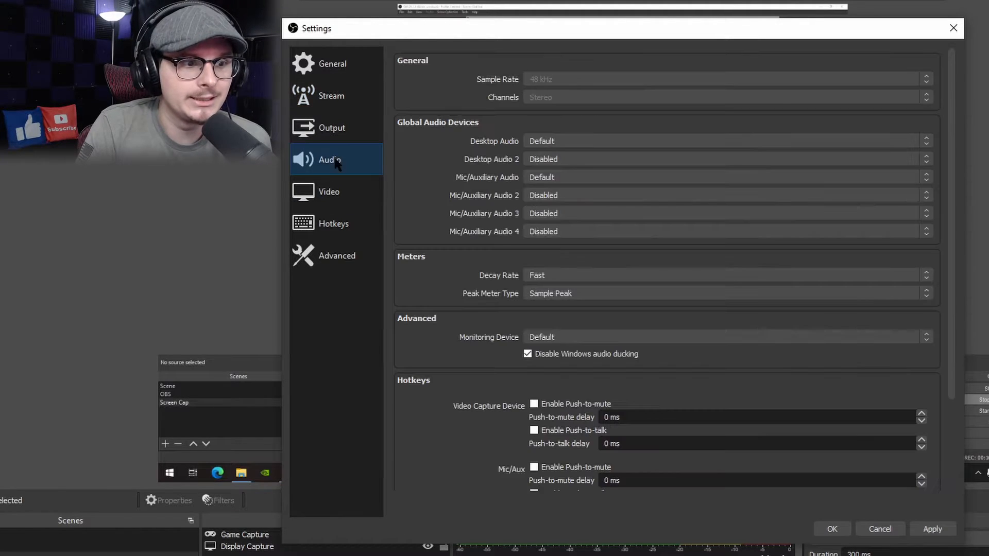
pyautogui.doubleClick(668, 412)
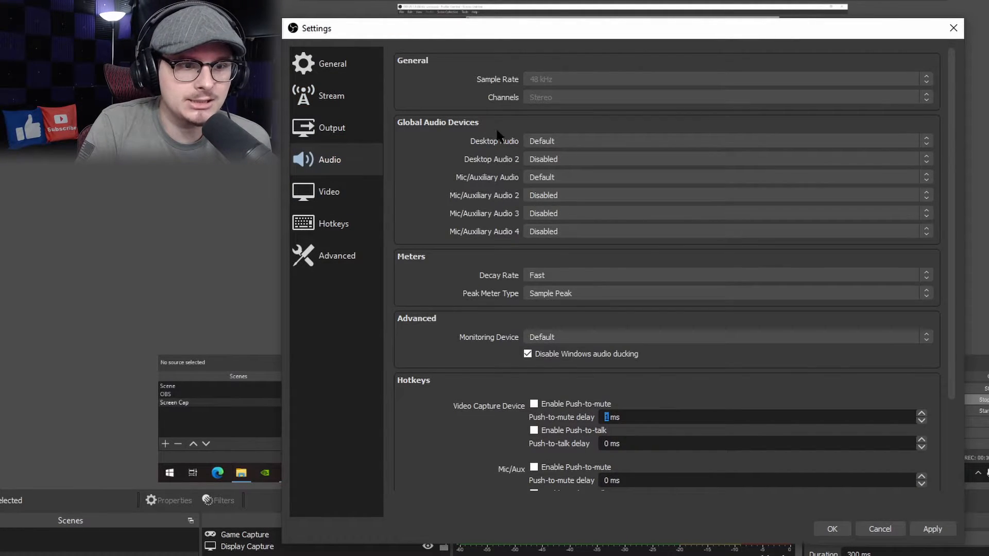
pyautogui.click(340, 203)
pyautogui.click(335, 225)
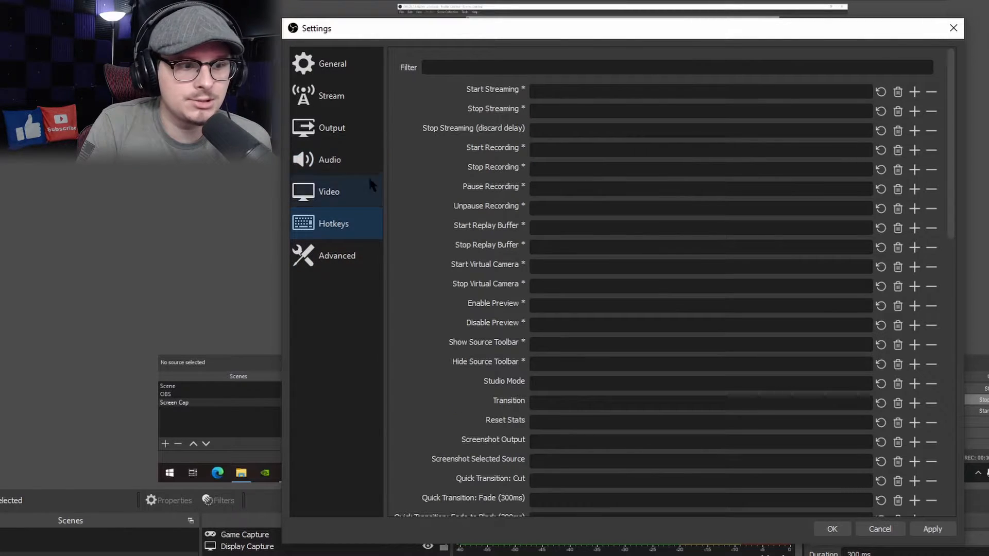
pyautogui.click(356, 253)
pyautogui.click(954, 28)
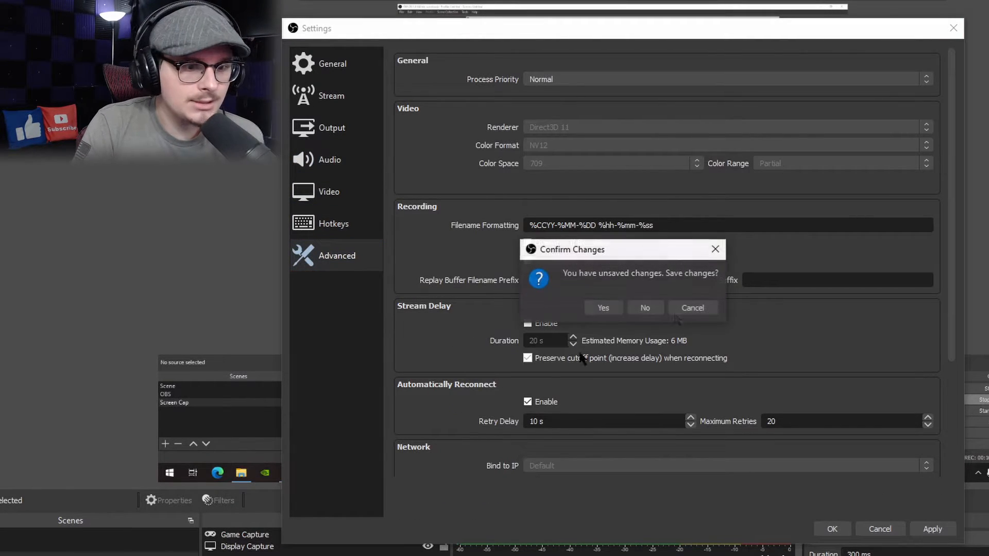
pyautogui.click(641, 308)
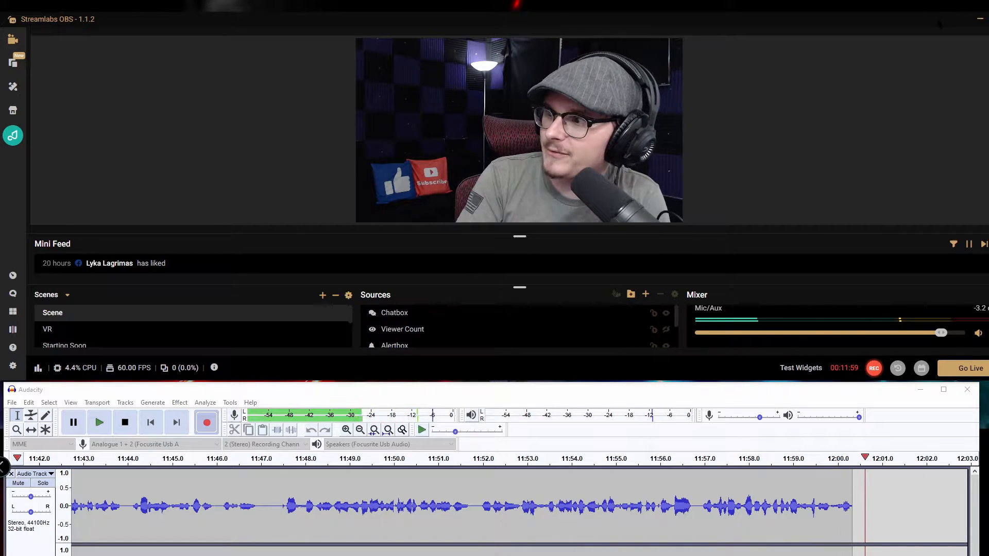
# - Switch to Streamlabs OBS and maximize its window
pyautogui.moveTo(872, 23); pyautogui.dragTo(859, 26)
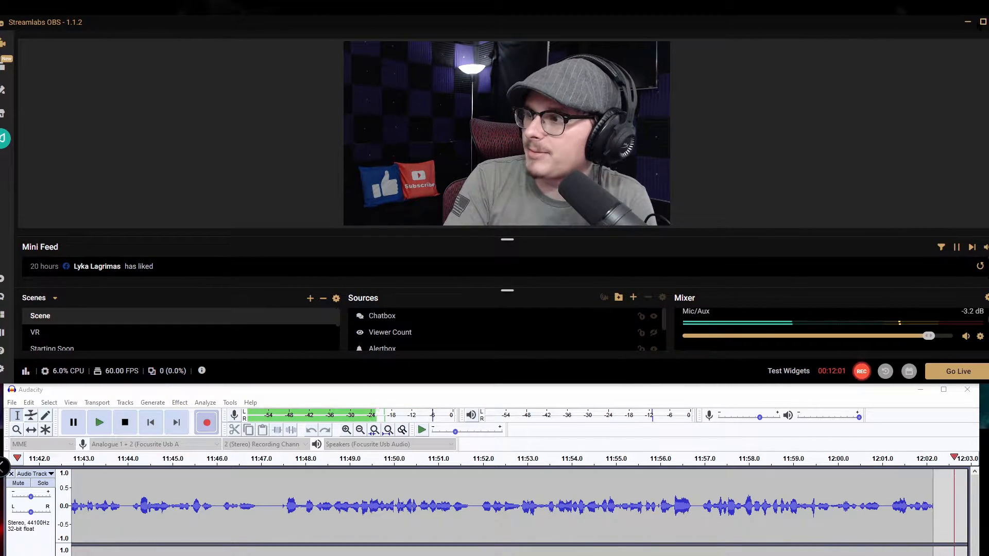
pyautogui.doubleClick(860, 29)
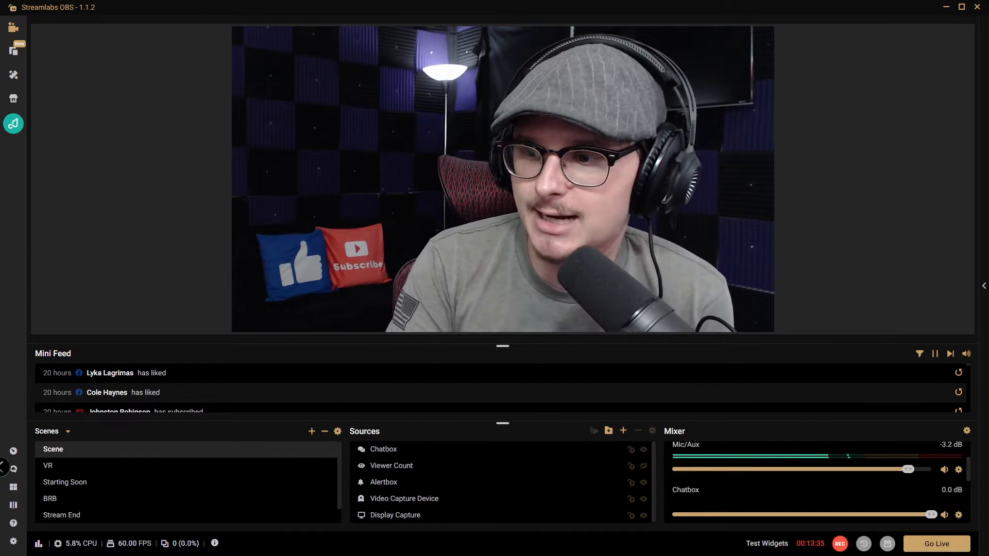
# - Enlarge the Mini Feed to look through its recent likes, follows and subscriptions, and shrink it again
pyautogui.scroll(-2, 154, 397)
pyautogui.scroll(3, 448, 389)
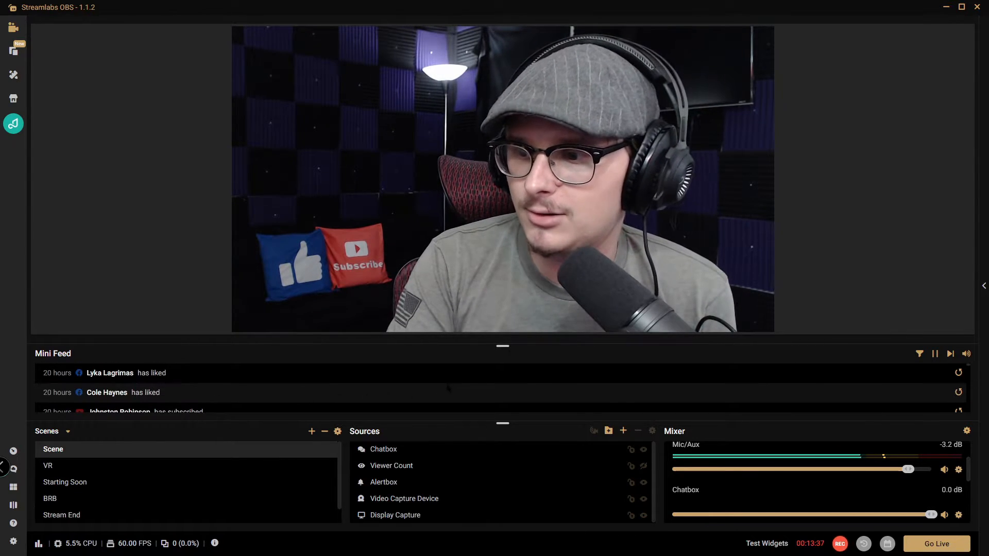
pyautogui.moveTo(503, 346); pyautogui.dragTo(503, 262)
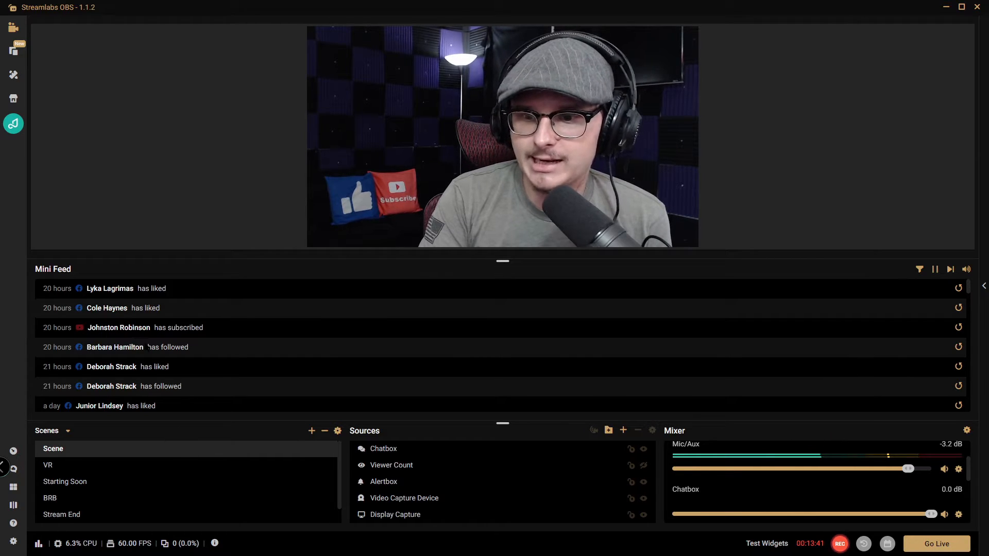
pyautogui.scroll(-5, 148, 348)
pyautogui.scroll(-5, 148, 344)
pyautogui.scroll(8, 148, 344)
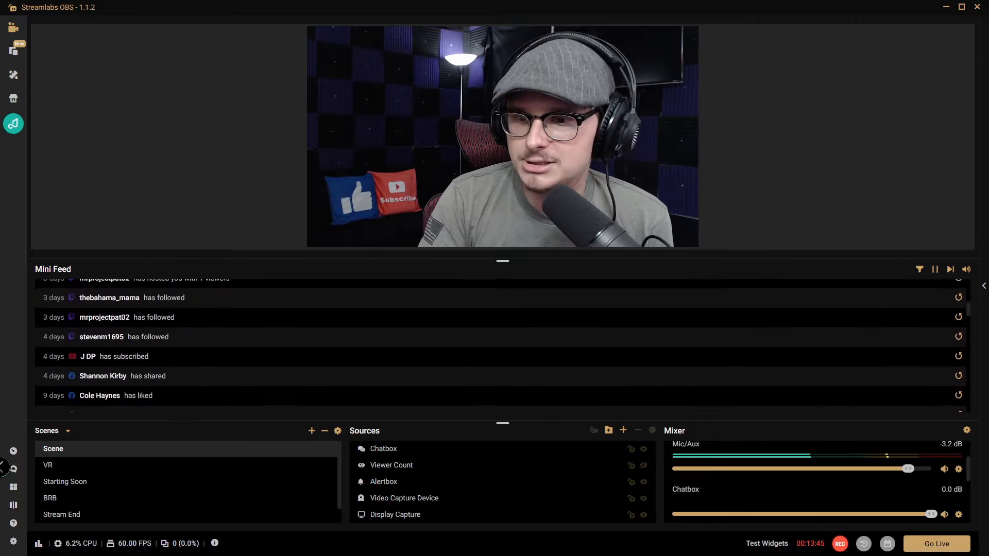
pyautogui.scroll(5, 148, 344)
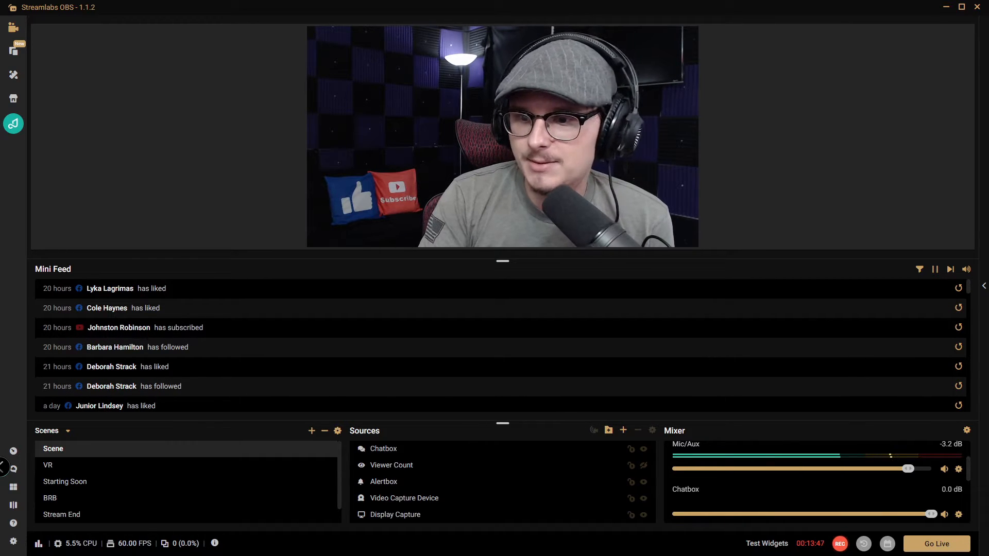
pyautogui.scroll(-3, 273, 351)
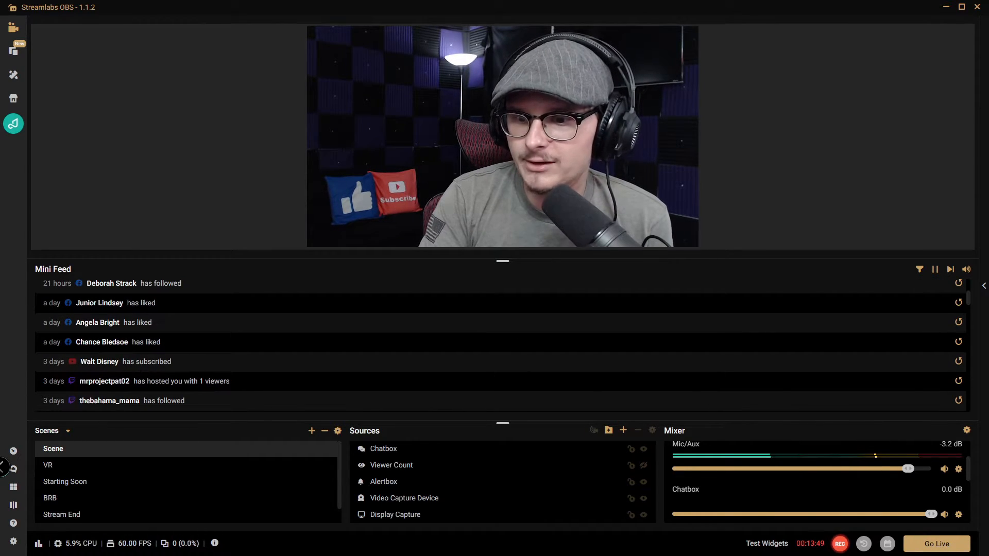
pyautogui.scroll(3, 273, 351)
pyautogui.scroll(-5, 157, 344)
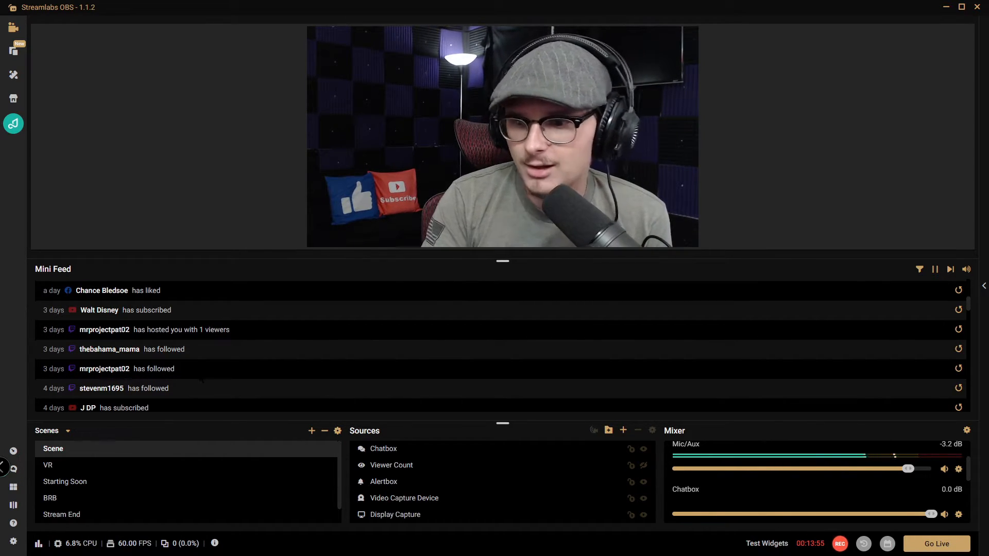
pyautogui.scroll(5, 201, 380)
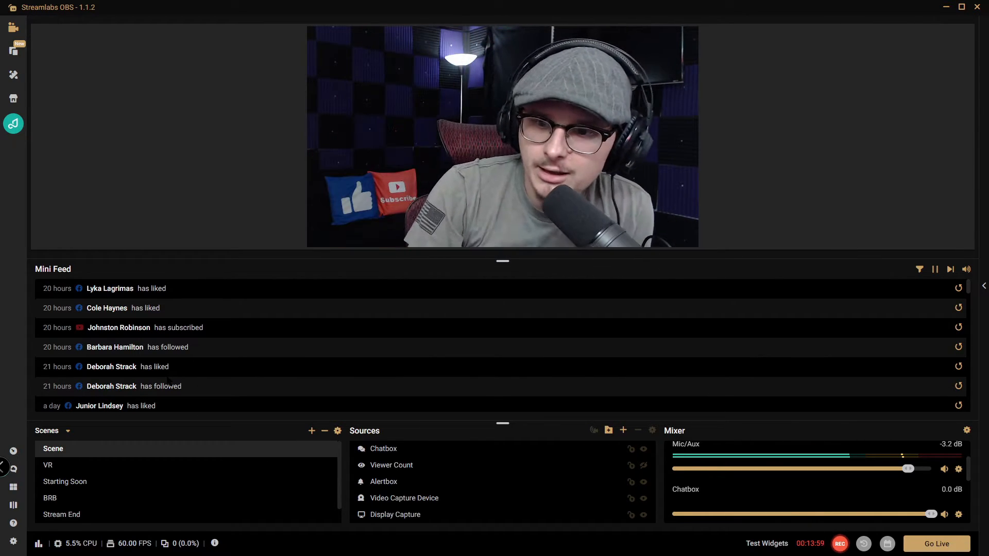
pyautogui.moveTo(502, 261); pyautogui.dragTo(503, 333)
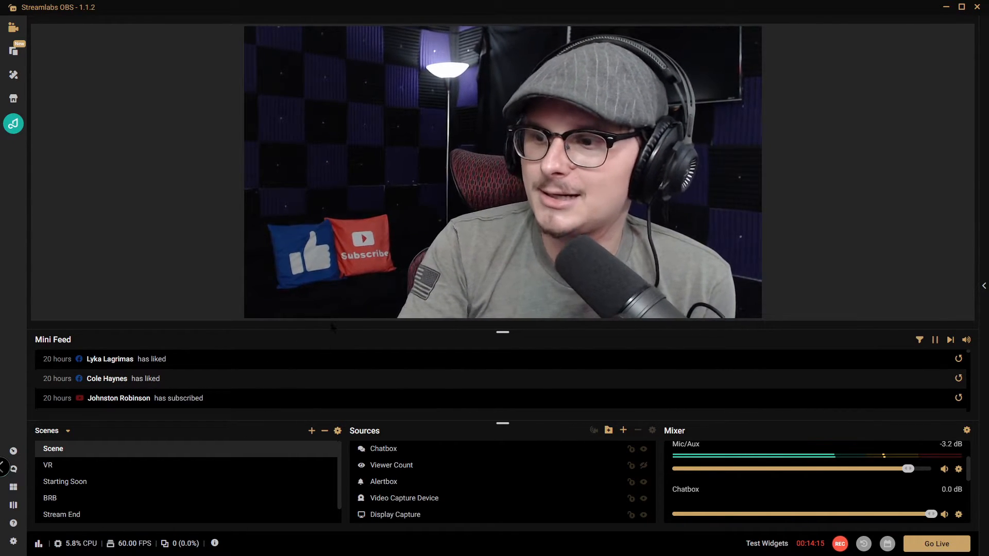
# - Open the settings and examine the Recording options under Output, from the recording path and format to the bitrate
pyautogui.click(13, 541)
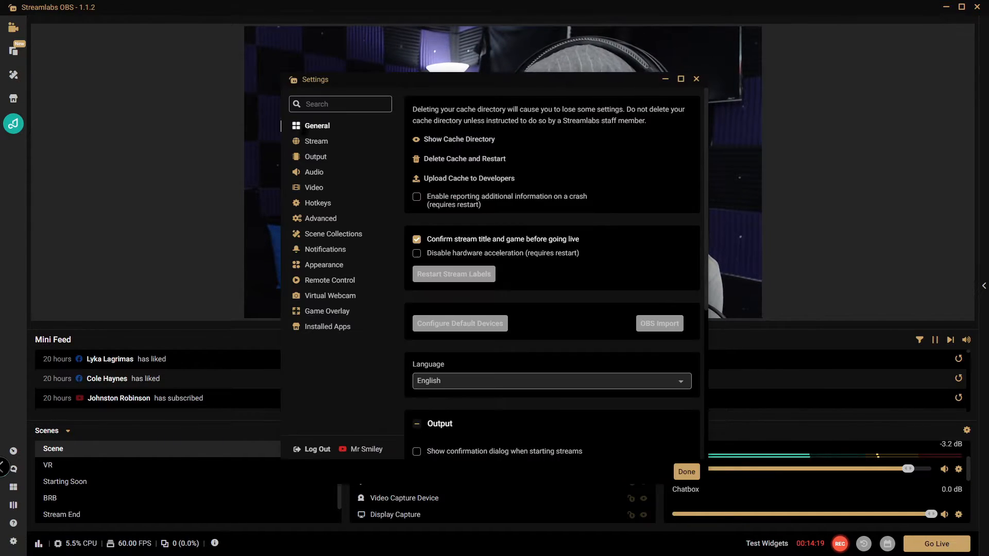
pyautogui.moveTo(471, 86); pyautogui.dragTo(434, 53)
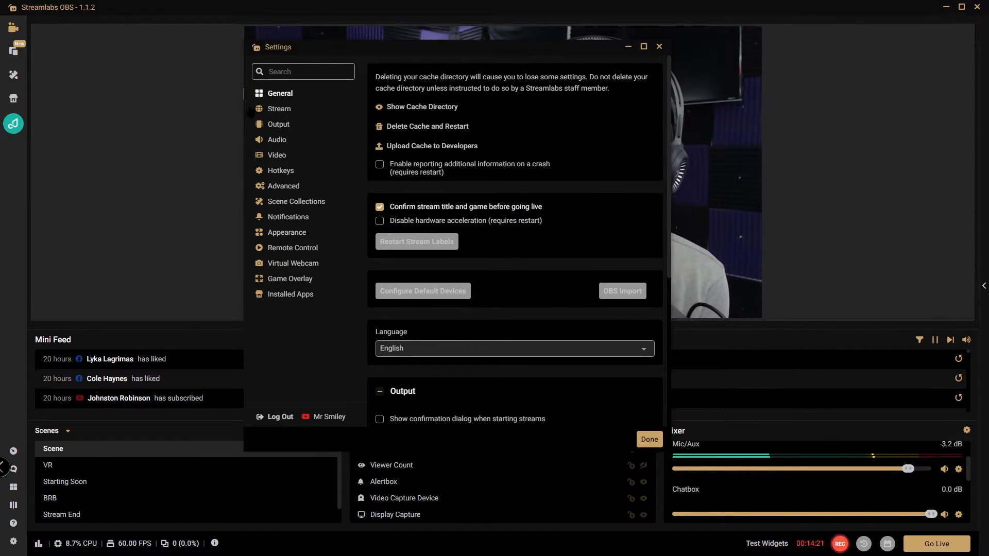
pyautogui.click(278, 124)
pyautogui.click(433, 120)
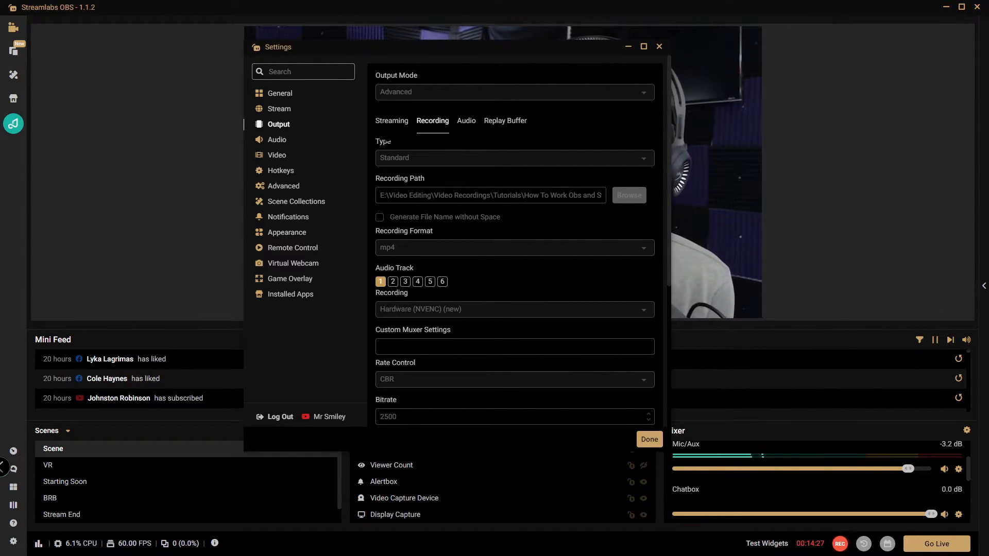
pyautogui.scroll(-5, 429, 154)
pyautogui.scroll(5, 429, 154)
pyautogui.scroll(-5, 393, 121)
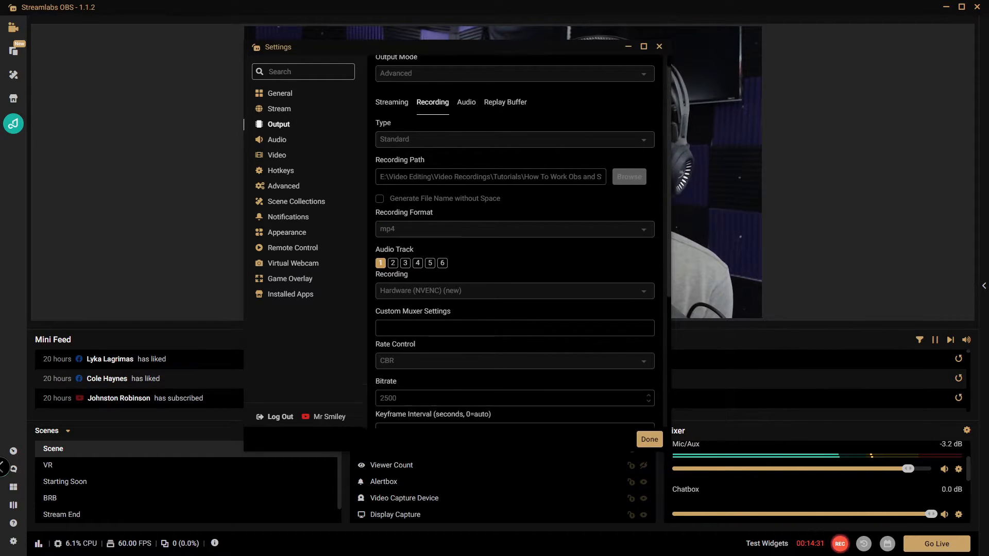
pyautogui.scroll(5, 393, 122)
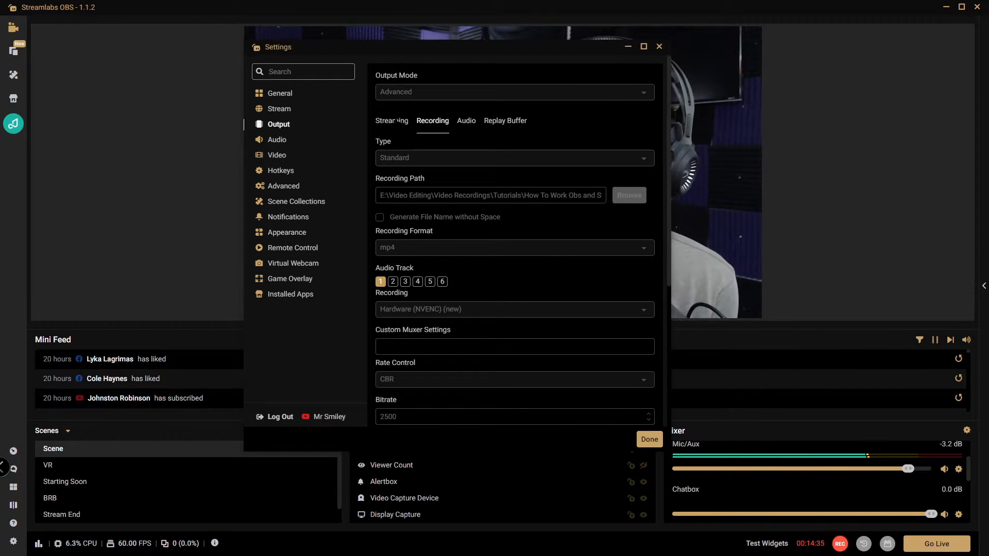
# - Examine the Streaming output settings, from the encoder and bitrate through to Max B-frames
pyautogui.click(398, 122)
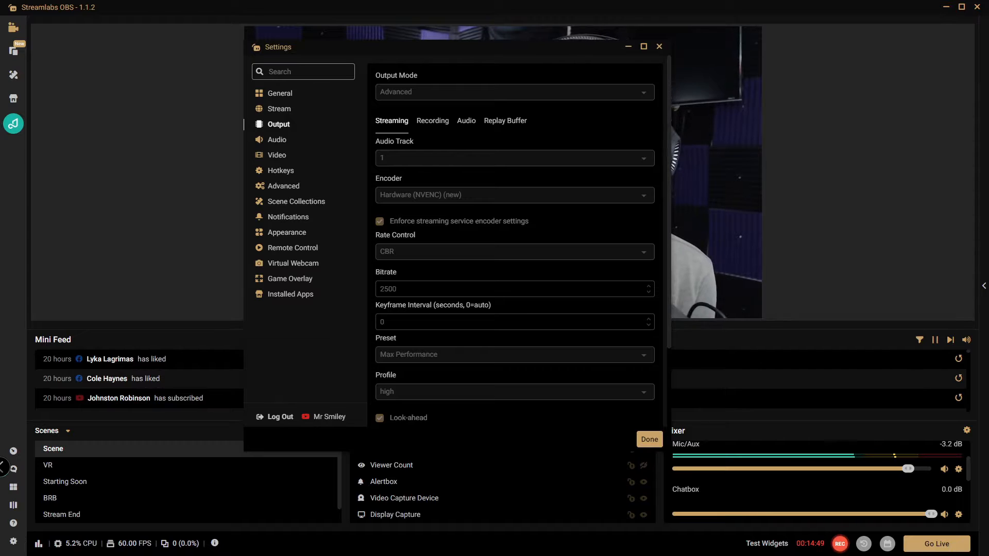
pyautogui.scroll(-1, 514, 244)
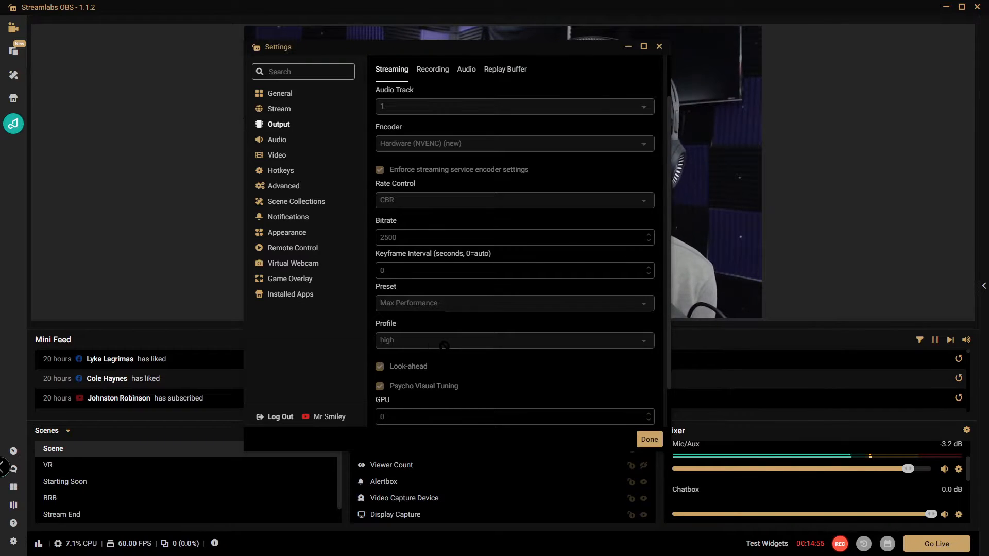
pyautogui.scroll(-2, 444, 345)
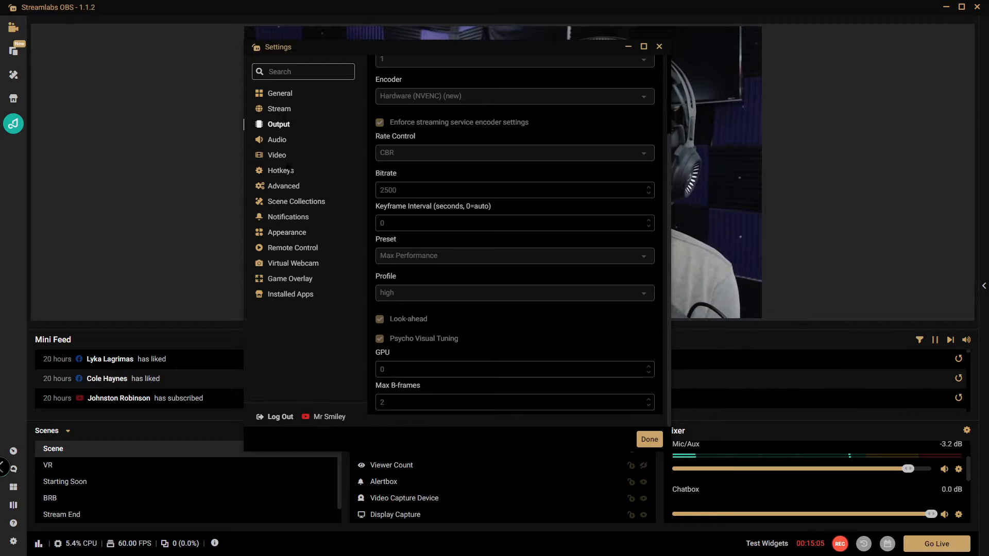
# - Look at the Audio and General settings and close the settings without changing anything
pyautogui.click(277, 142)
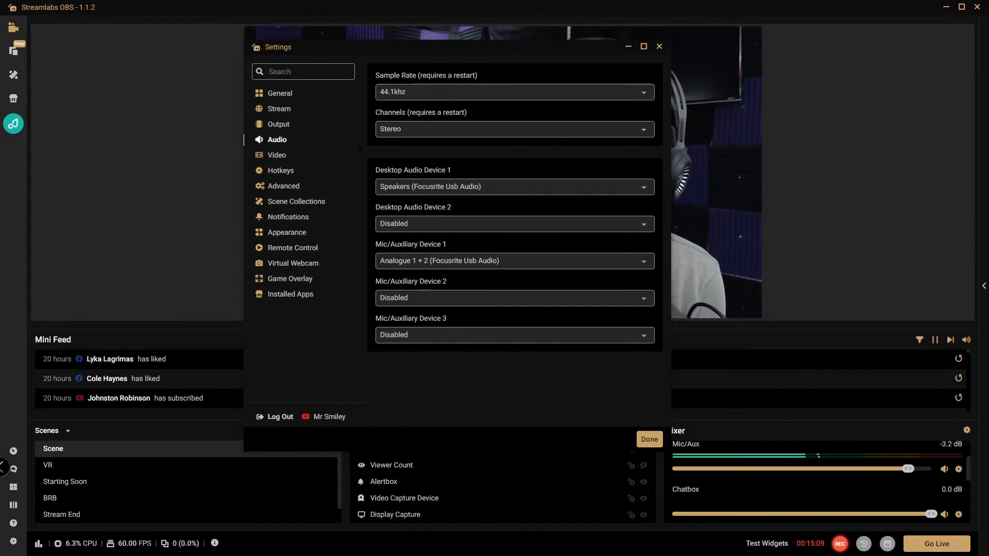
pyautogui.click(285, 95)
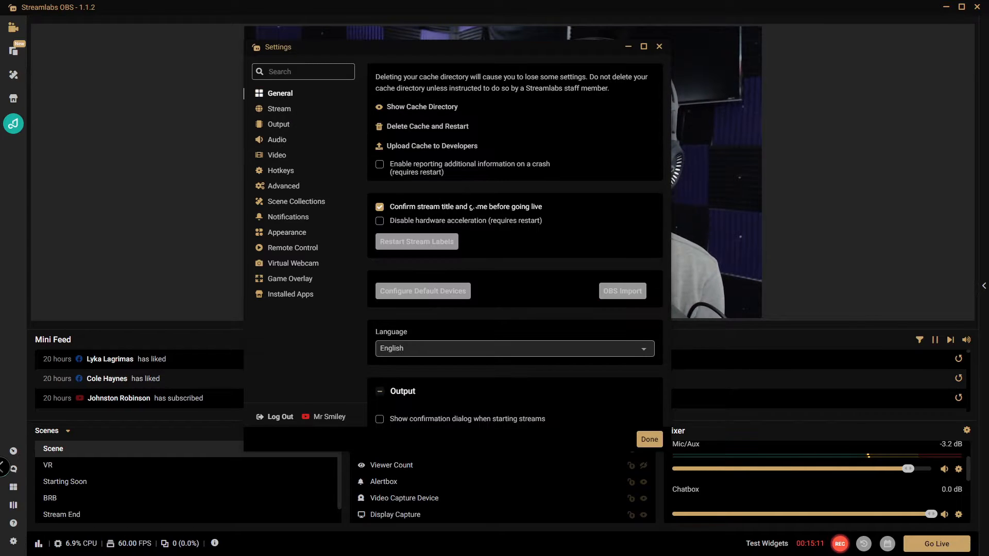
pyautogui.click(659, 47)
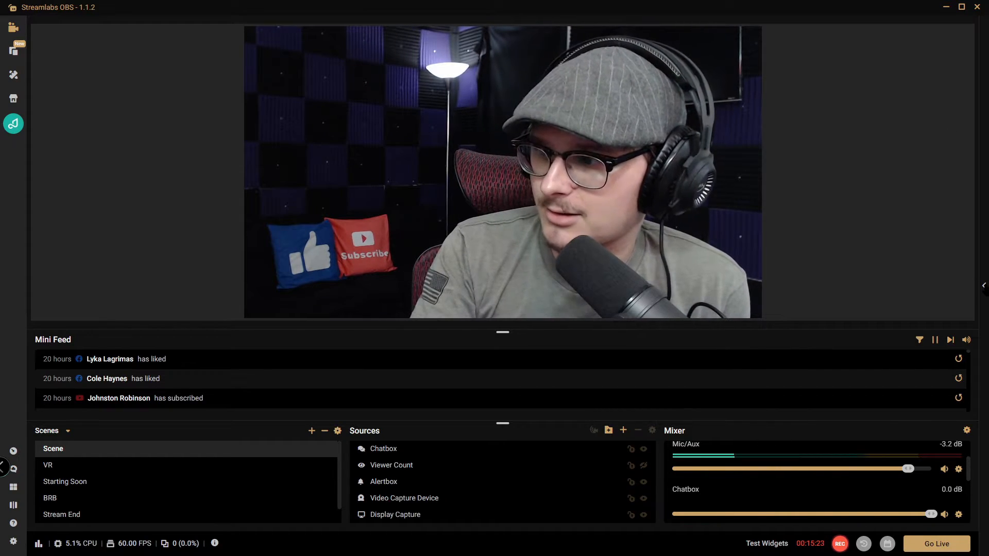
# - Expand the live chat panel beside the preview and look through the list of scenes
pyautogui.click(984, 285)
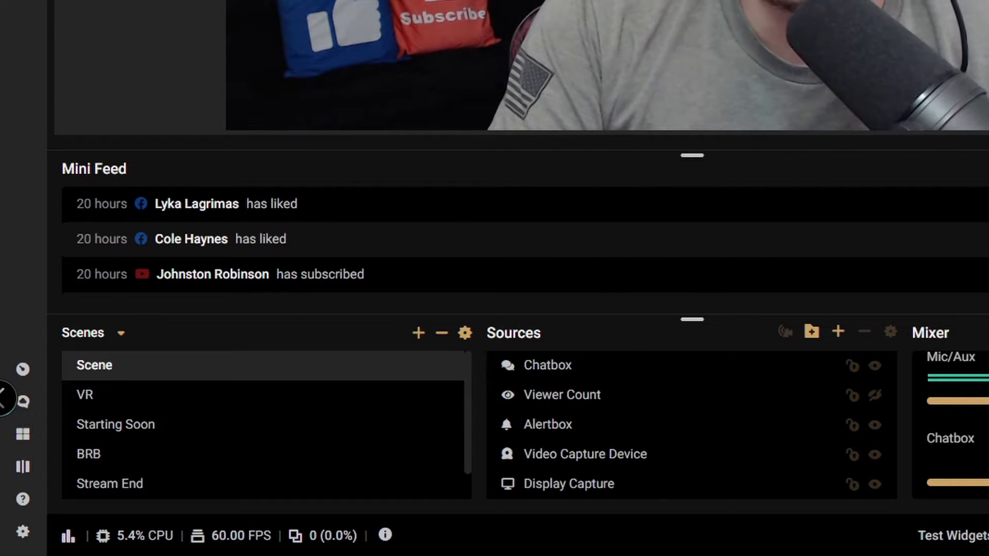
pyautogui.scroll(-1, 143, 418)
pyautogui.scroll(1, 142, 418)
pyautogui.scroll(-1, 143, 418)
pyautogui.scroll(1, 143, 418)
pyautogui.scroll(-1, 142, 418)
pyautogui.scroll(1, 143, 419)
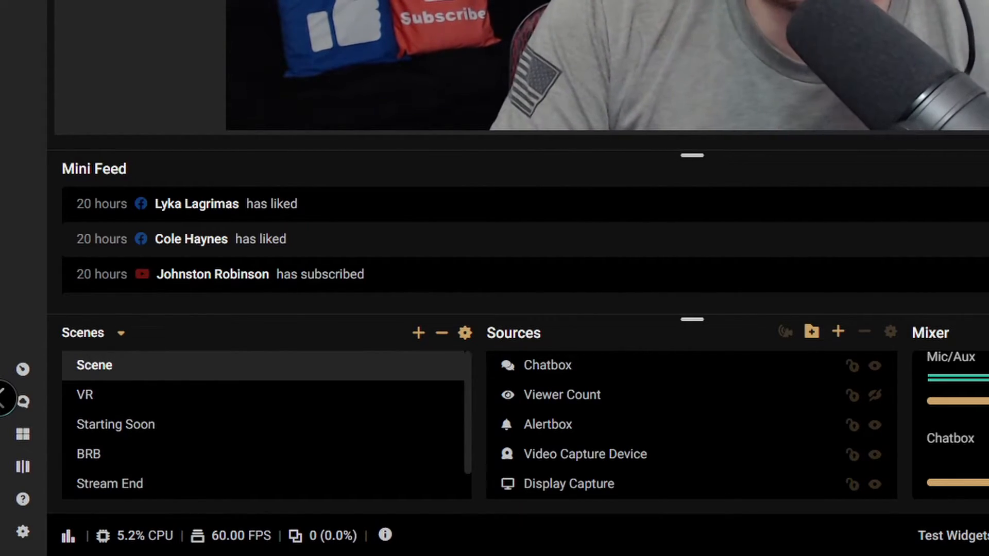
pyautogui.scroll(-1, 129, 394)
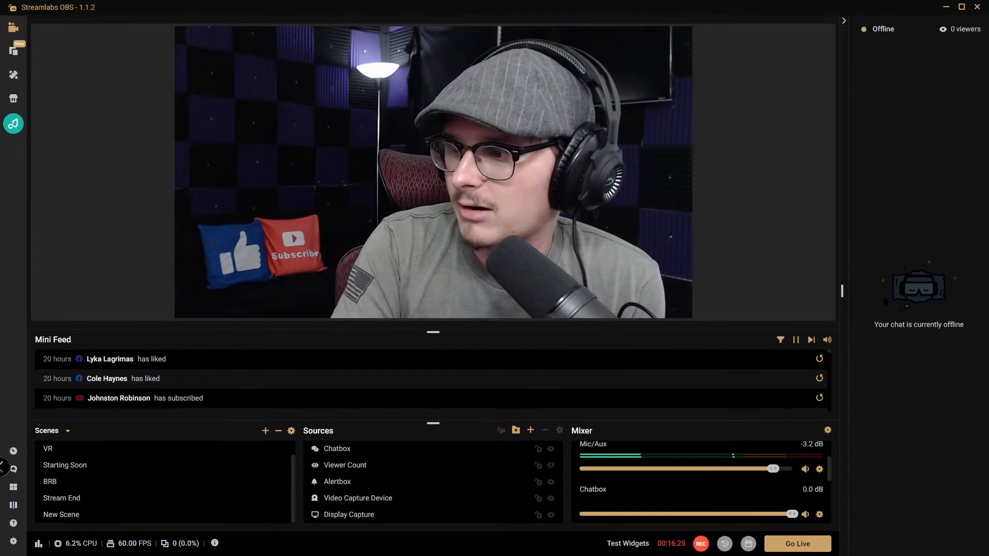
pyautogui.click(842, 292)
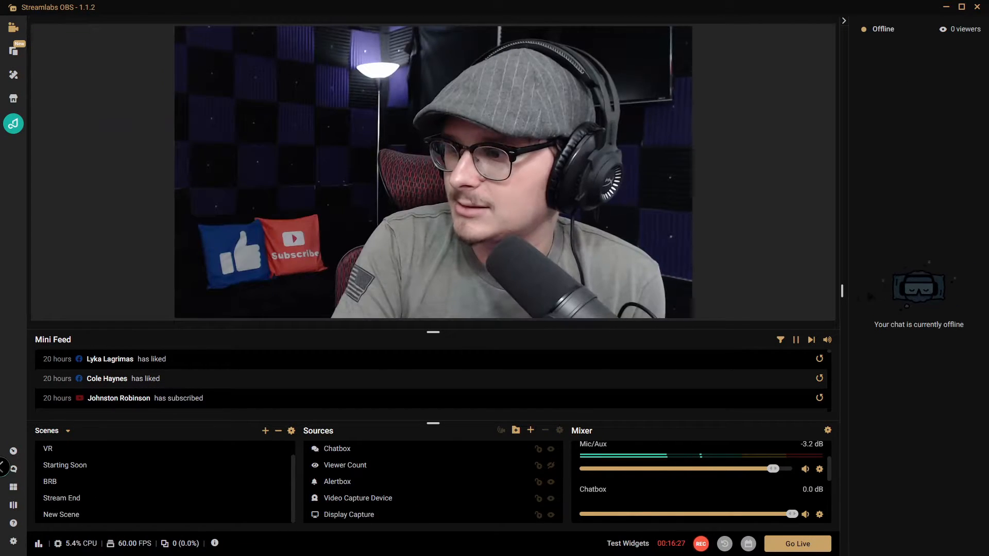
pyautogui.click(842, 292)
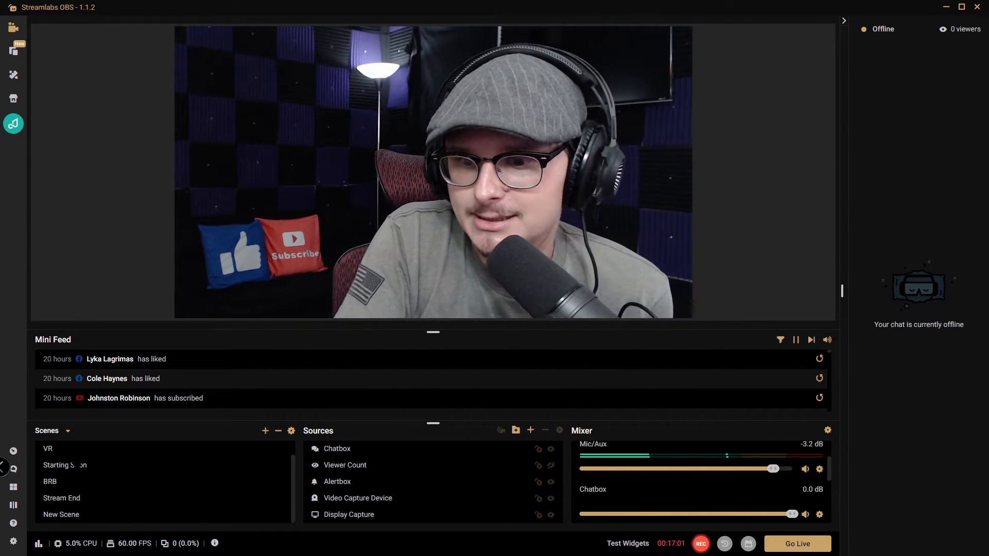
# - Preview the Starting Soon, BRB, Stream End and New Scene scenes, return to Scene and look over its sources
pyautogui.click(78, 470)
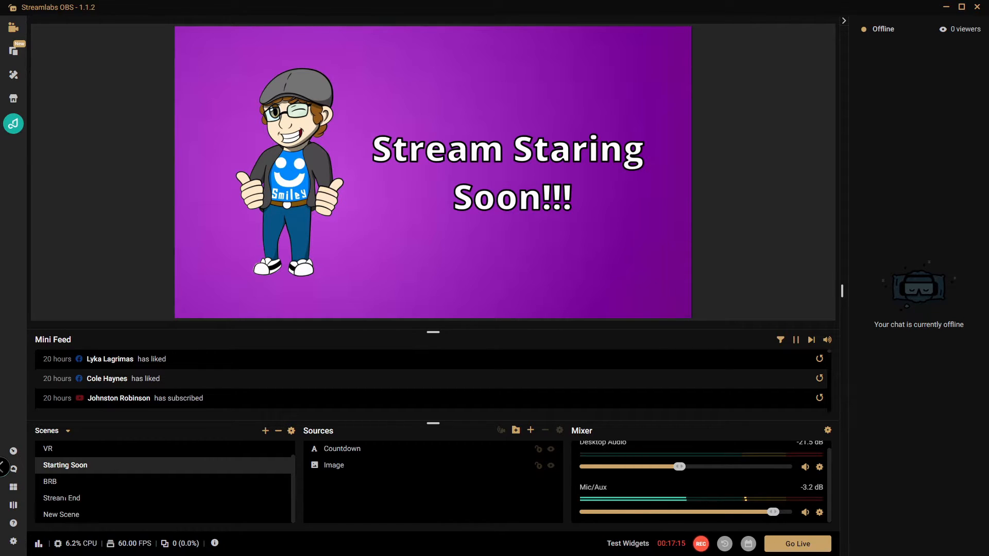
pyautogui.click(238, 481)
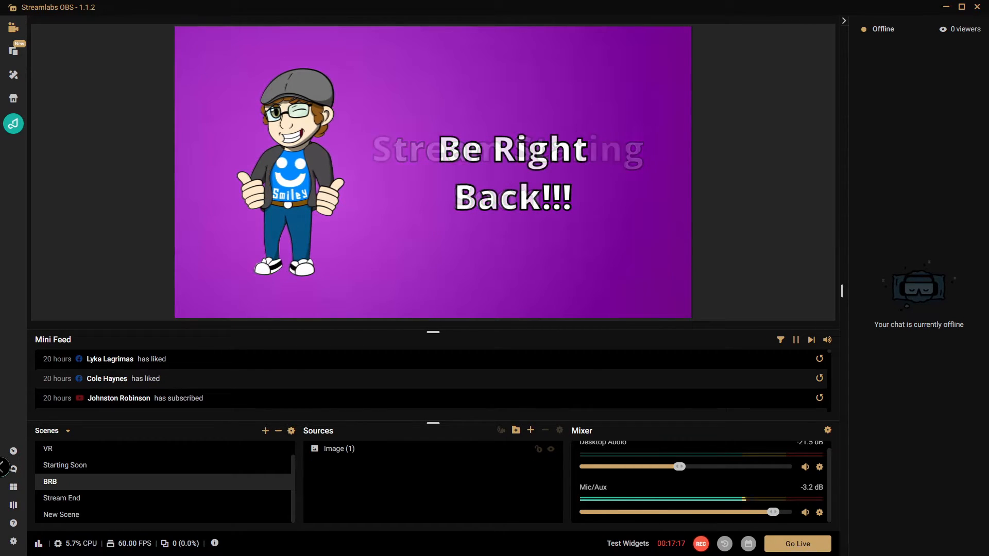
pyautogui.click(73, 498)
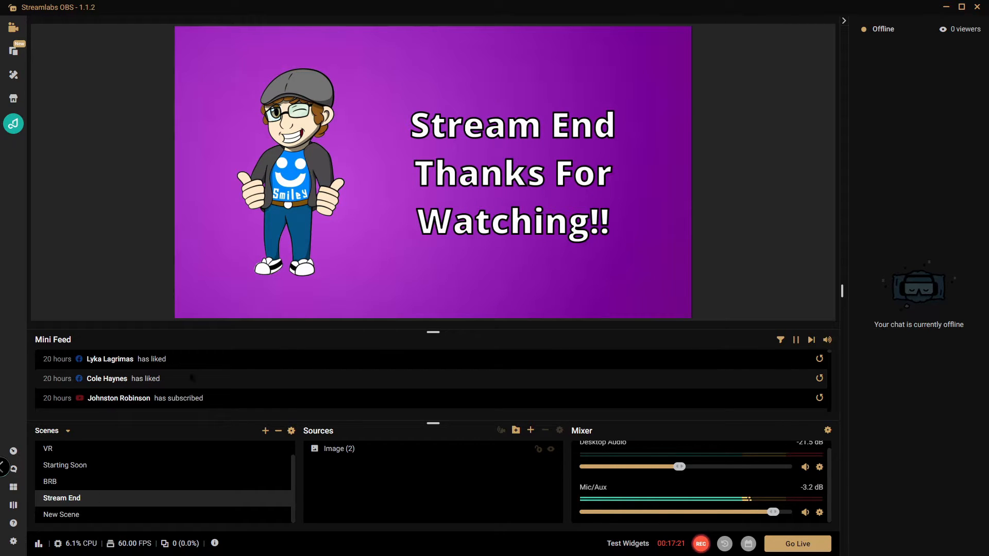
pyautogui.click(72, 515)
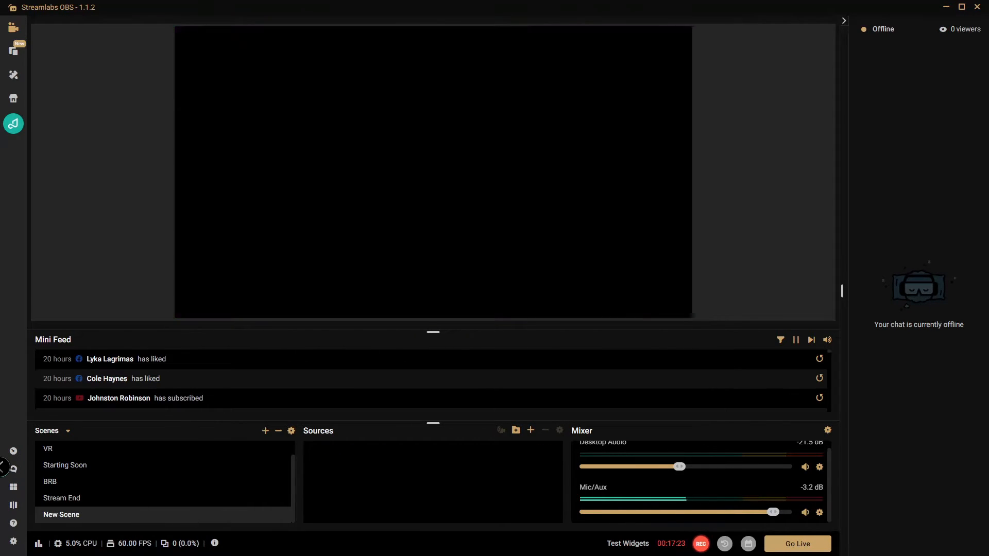
pyautogui.click(65, 465)
pyautogui.scroll(1, 65, 465)
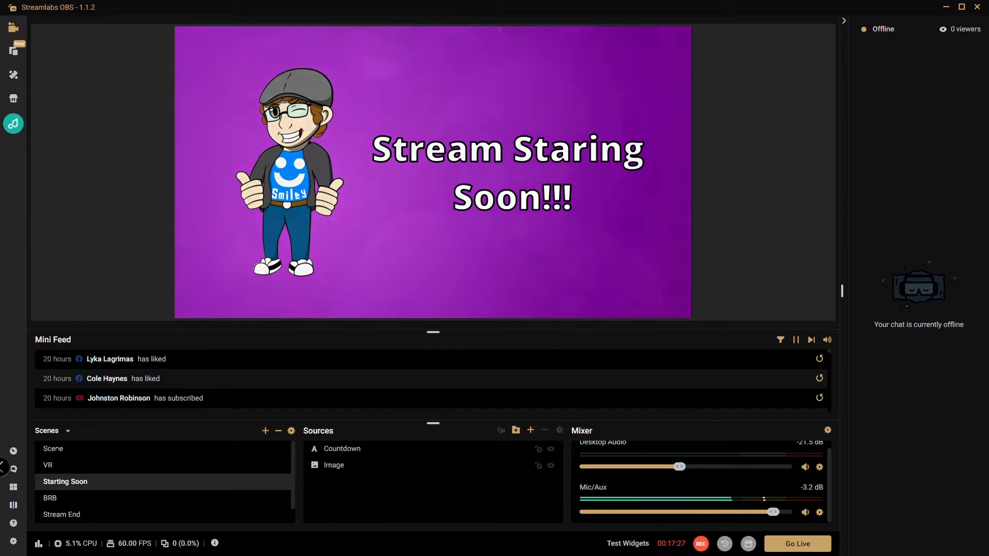
pyautogui.click(54, 450)
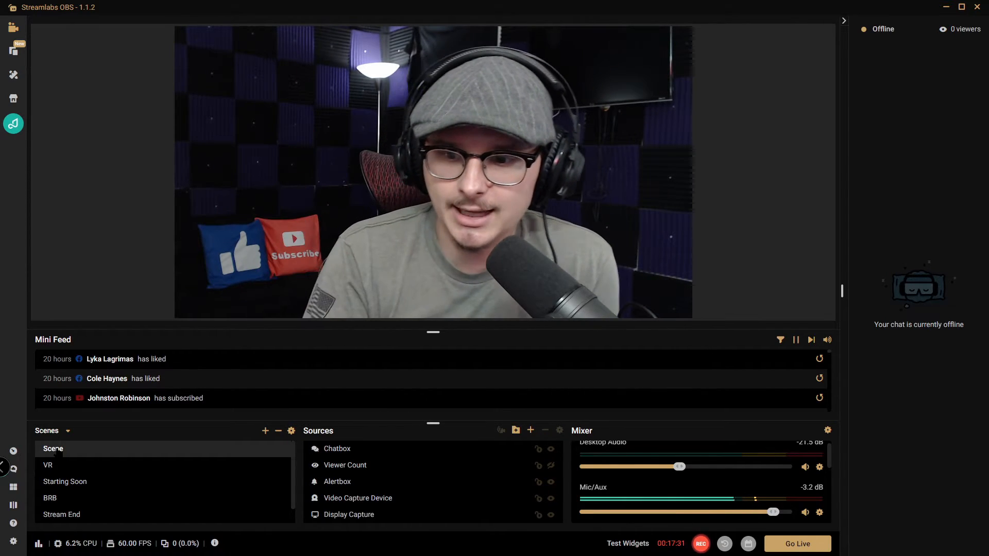
pyautogui.scroll(-1, 162, 481)
pyautogui.scroll(1, 162, 482)
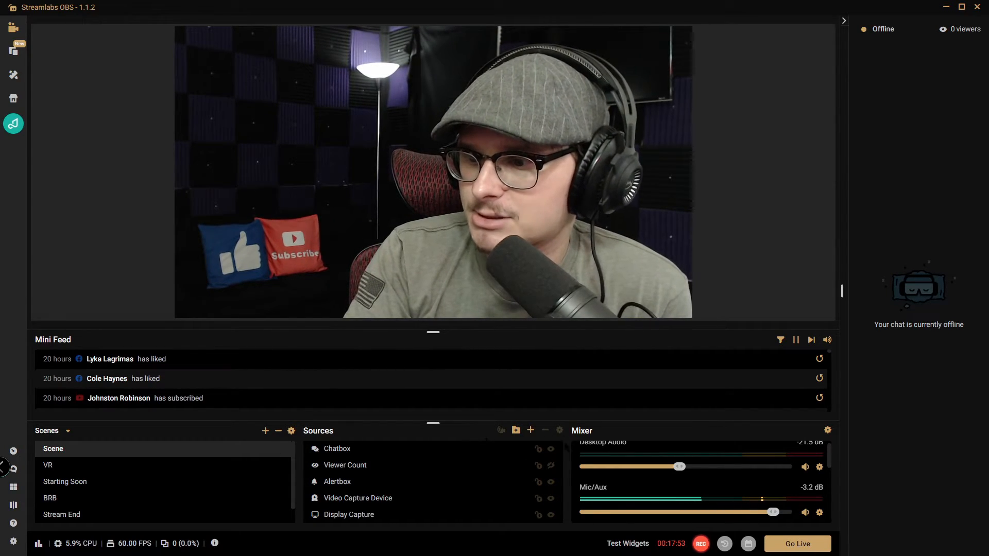
# - Move the Chatbox source around the preview and align it with the canvas's upper-left corner
pyautogui.click(254, 192)
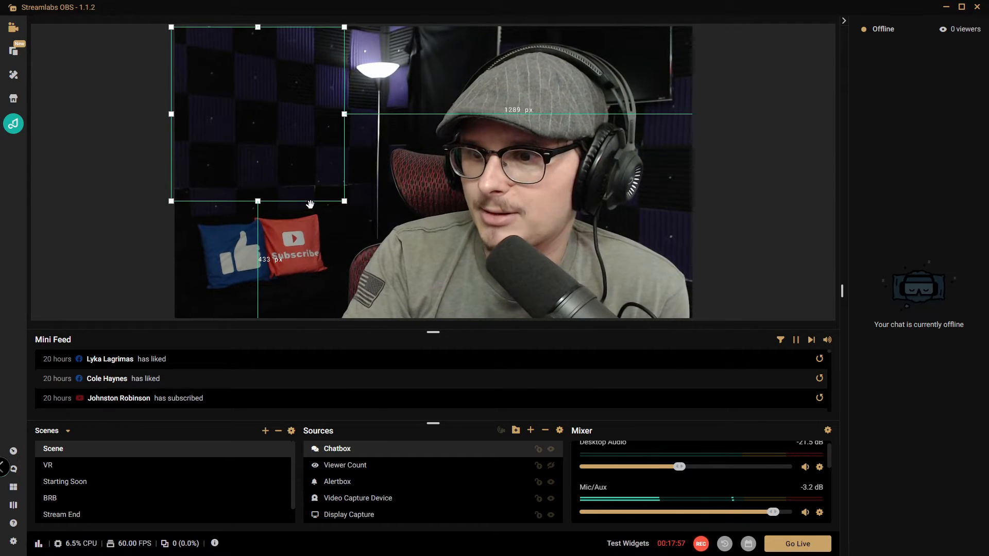
pyautogui.moveTo(272, 143)
pyautogui.mouseDown()
pyautogui.moveTo(299, 131)
pyautogui.moveTo(645, 153)
pyautogui.moveTo(363, 150)
pyautogui.moveTo(251, 217)
pyautogui.moveTo(268, 154)
pyautogui.moveTo(282, 151)
pyautogui.moveTo(267, 139)
pyautogui.mouseUp()
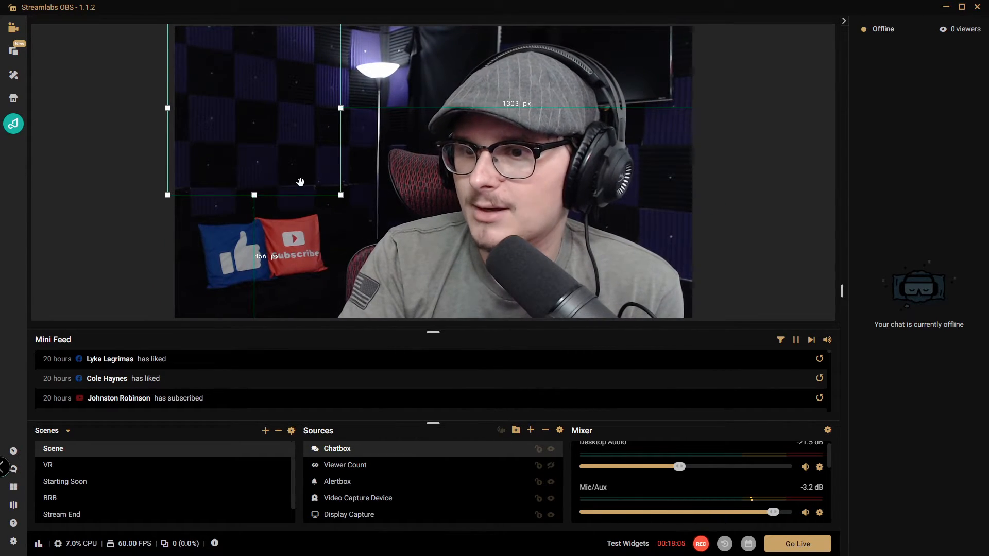
pyautogui.moveTo(300, 182); pyautogui.dragTo(307, 189)
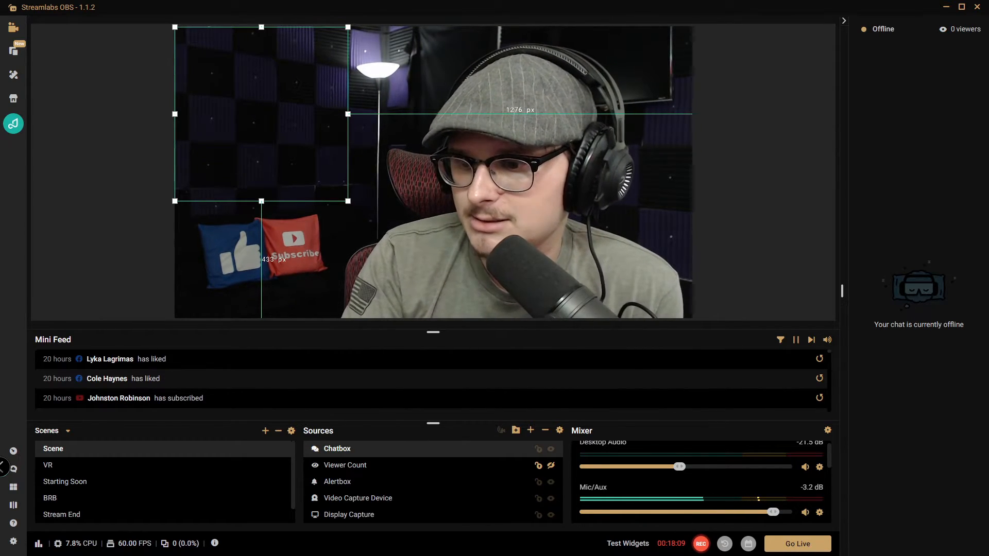
# - Make the Viewer Count source visible in the scene
pyautogui.click(551, 465)
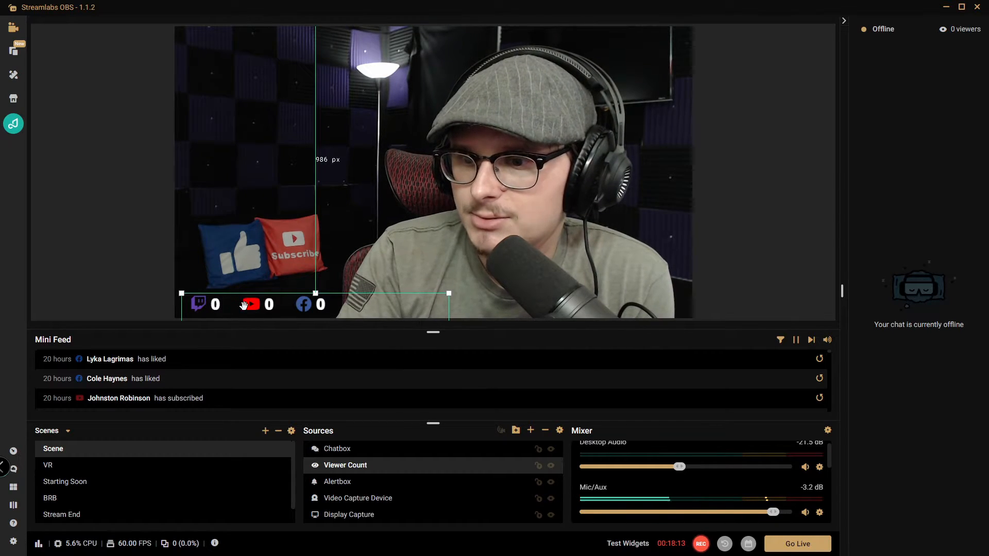
# - Hide the Viewer Count source and select Display Capture and Video Capture Device in turn to see their extents
pyautogui.click(550, 465)
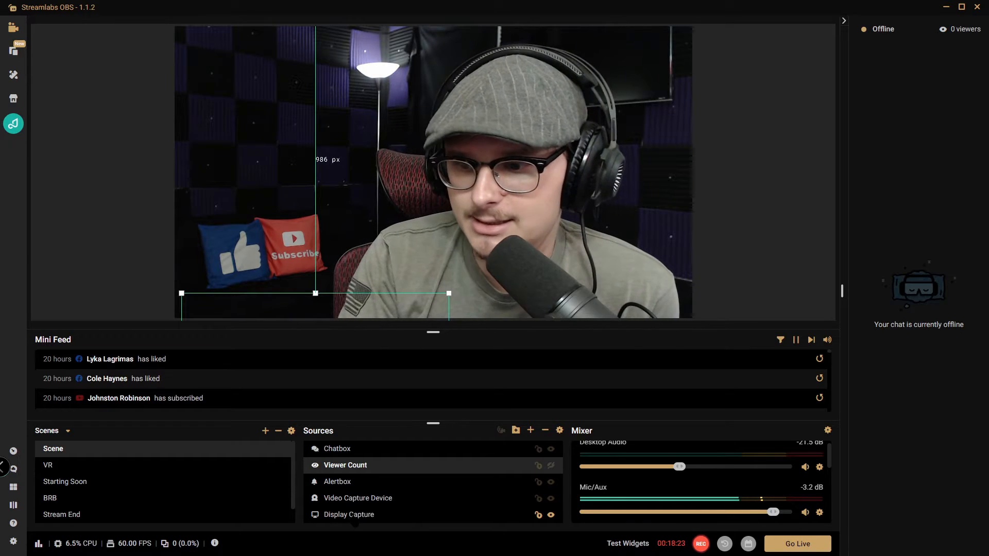
pyautogui.click(355, 518)
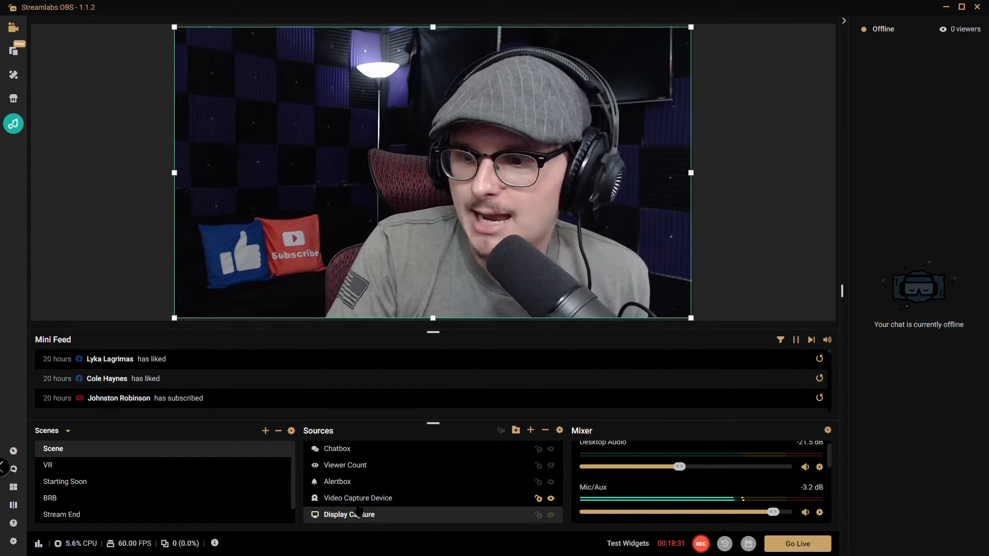
pyautogui.click(384, 499)
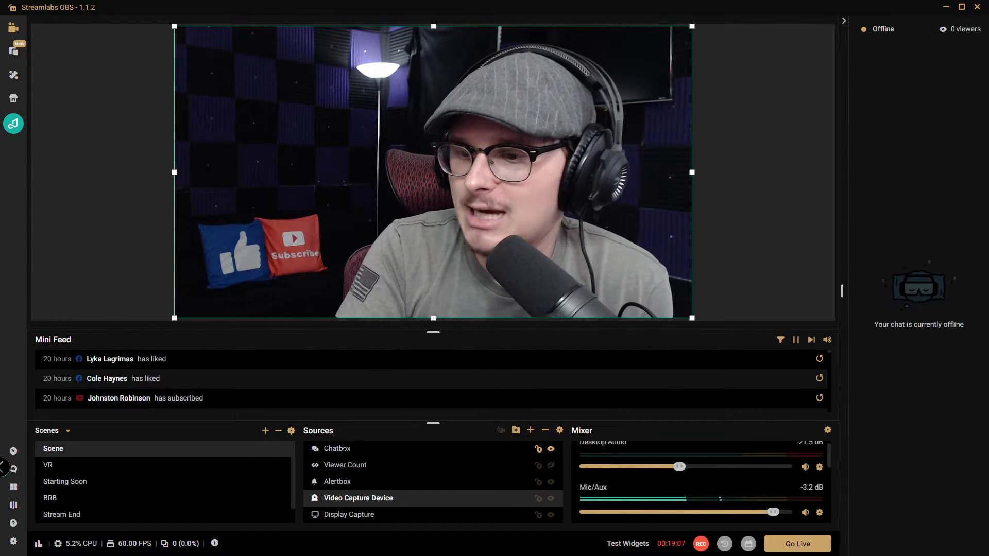
# - Move Video Capture Device to the top of the source order, below Display Capture and back above it, and toggle its visibility
pyautogui.moveTo(342, 498); pyautogui.dragTo(340, 451)
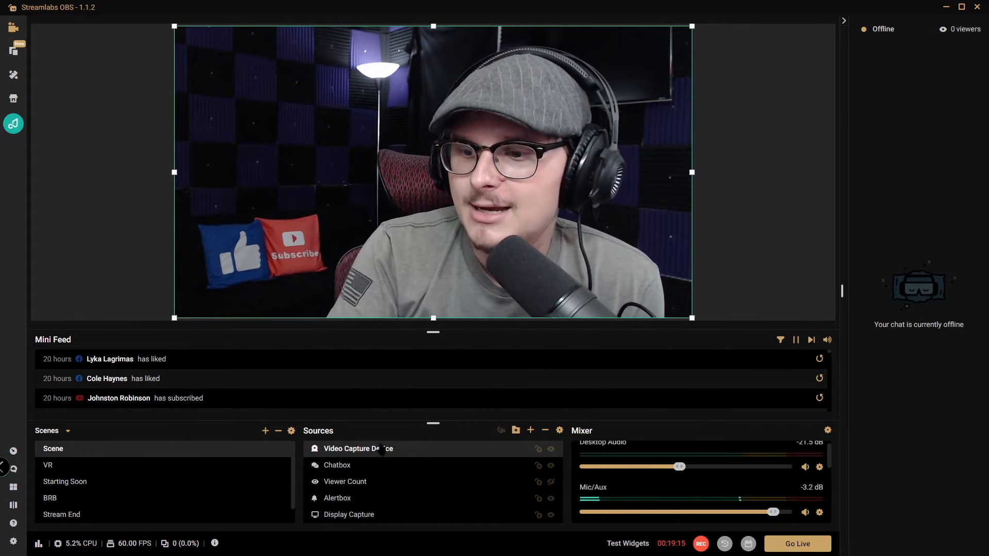
pyautogui.moveTo(340, 451); pyautogui.dragTo(344, 515)
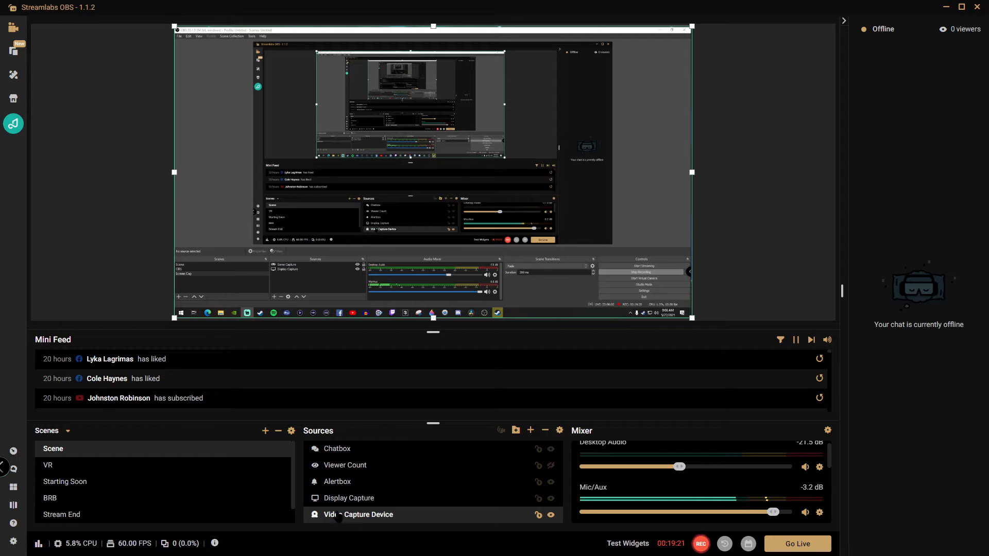
pyautogui.moveTo(341, 515); pyautogui.dragTo(343, 496)
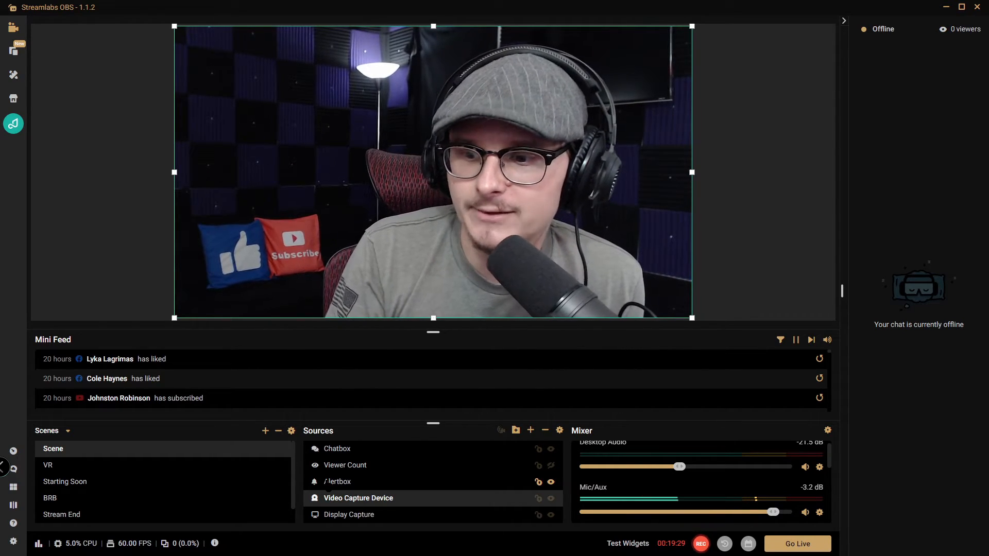
pyautogui.click(551, 498)
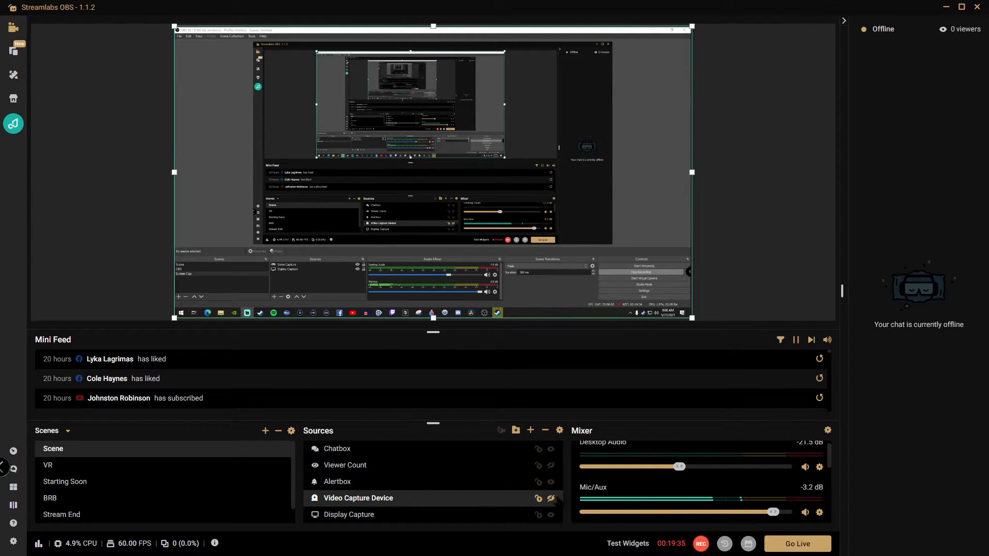
pyautogui.click(551, 499)
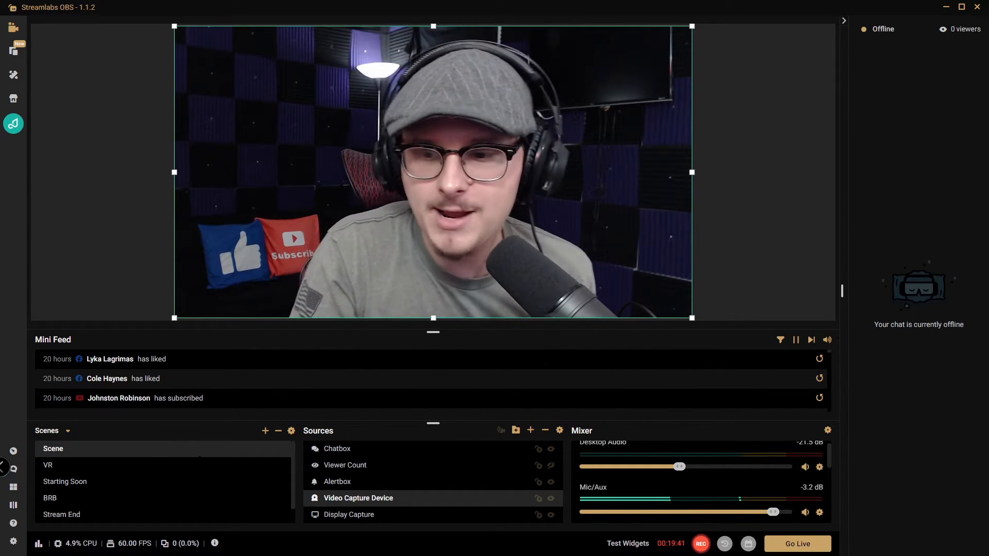
pyautogui.click(266, 431)
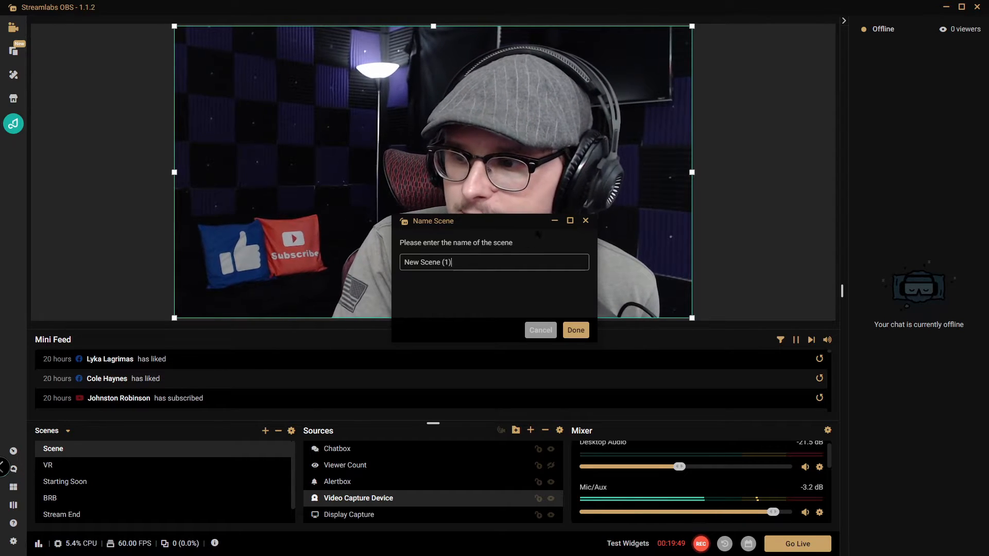
pyautogui.moveTo(466, 265); pyautogui.dragTo(263, 256)
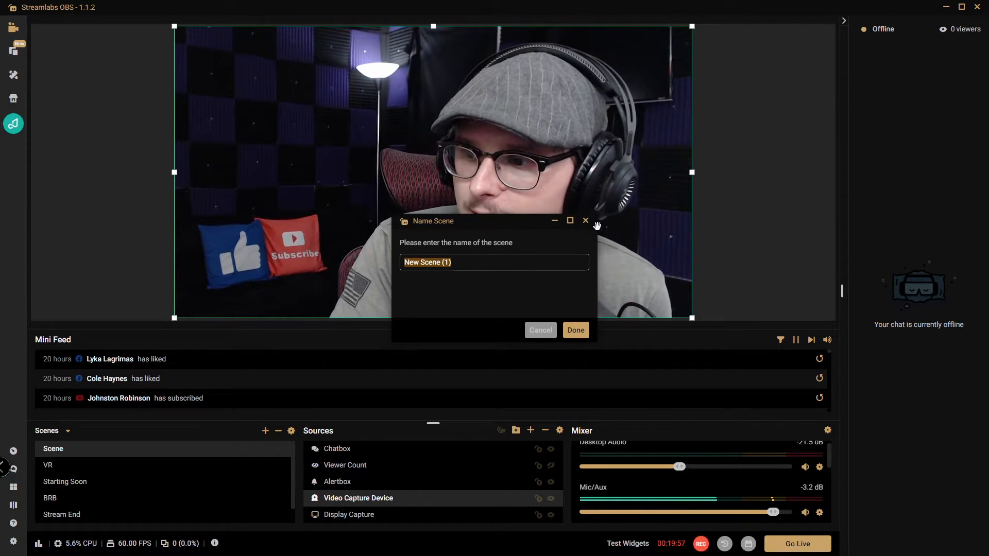
pyautogui.click(540, 330)
# - Switch to New Scene and look through the standard and widget source types available to add
pyautogui.scroll(-1, 100, 518)
pyautogui.scroll(1, 78, 515)
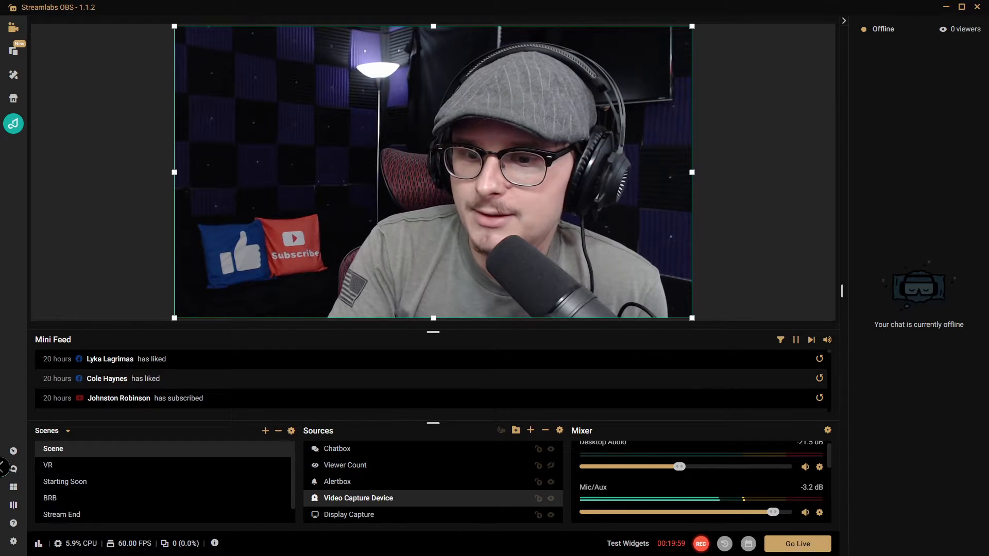
pyautogui.scroll(-1, 77, 515)
pyautogui.click(76, 514)
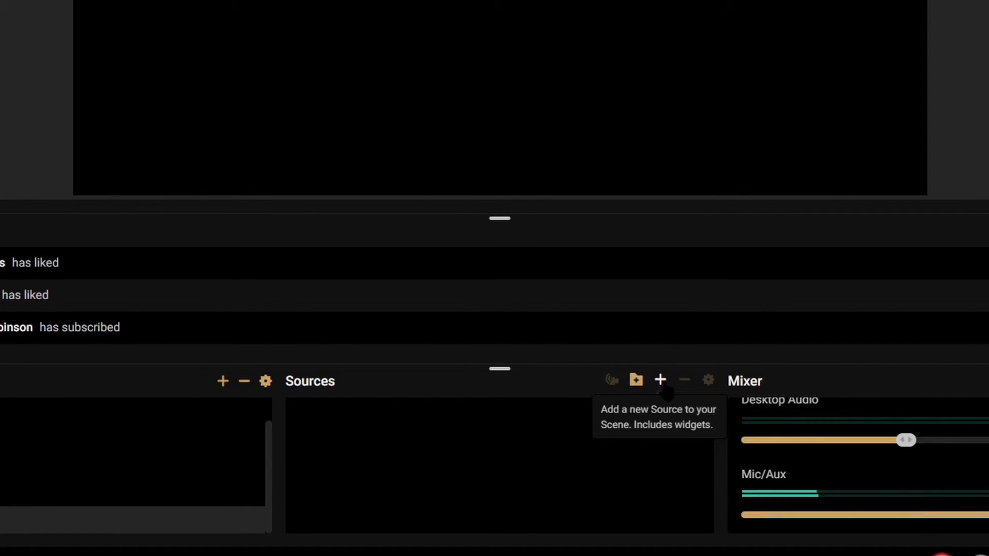
pyautogui.click(662, 382)
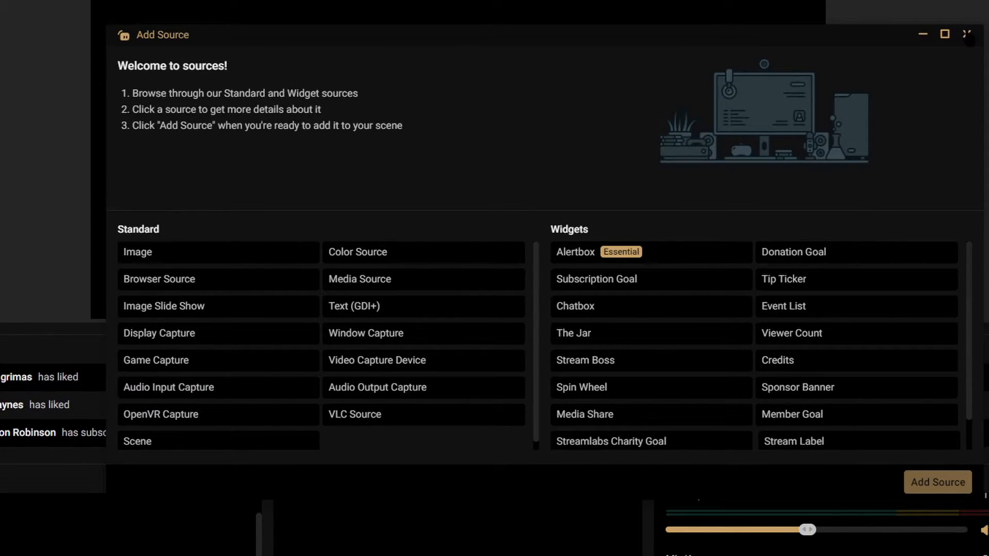
pyautogui.click(967, 35)
pyautogui.click(596, 478)
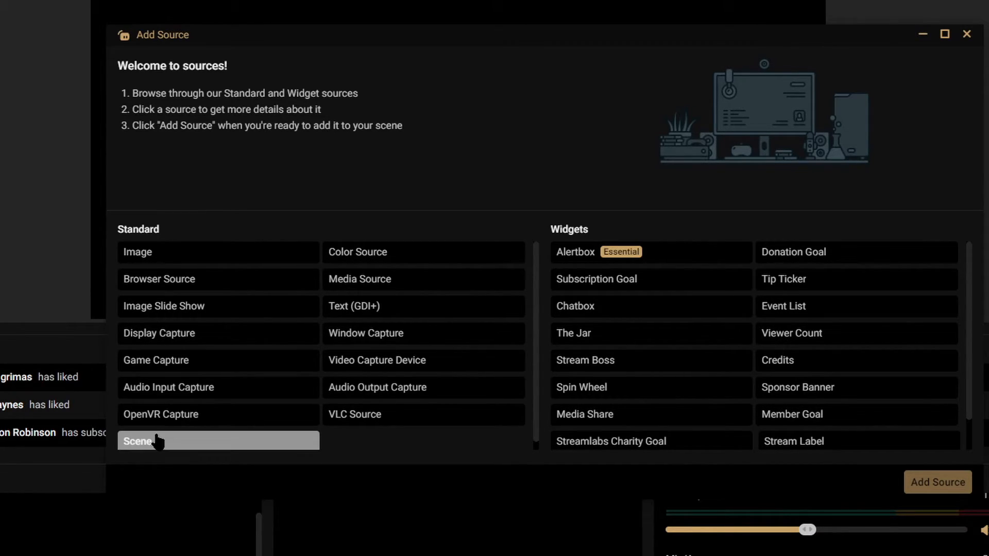
pyautogui.scroll(-1, 221, 438)
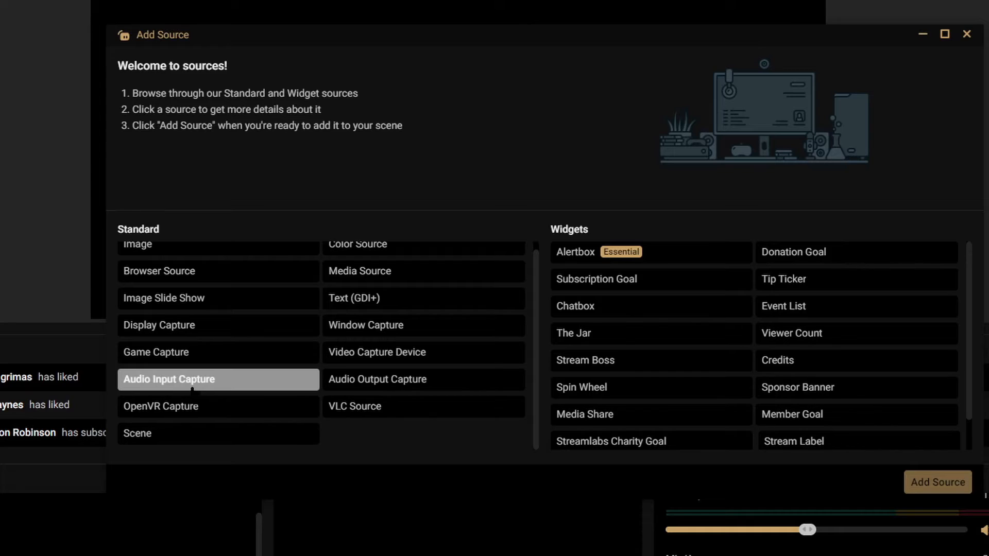
pyautogui.scroll(1, 272, 388)
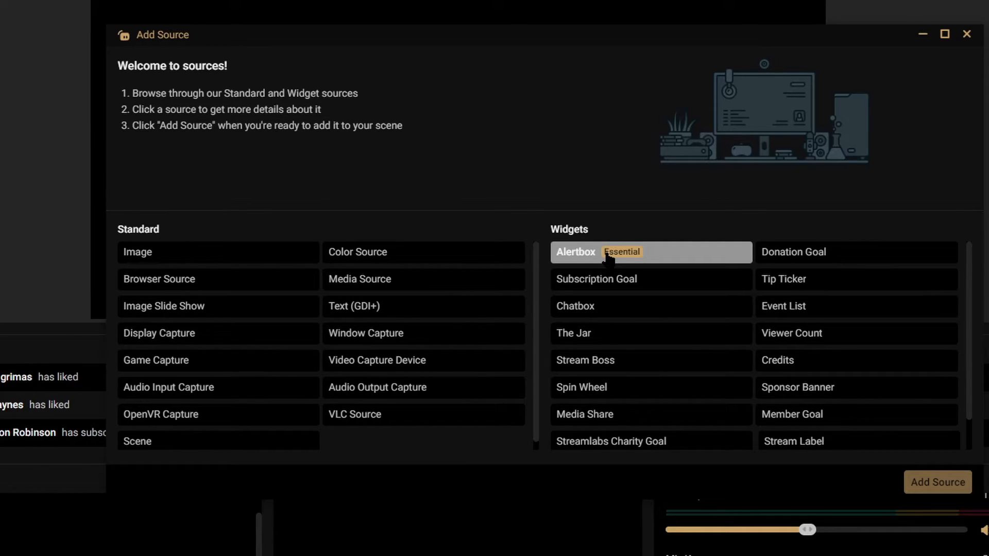
# - Examine the Alertbox, Subscription Goal, Chatbox, The Jar, Stream Boss, Spin Wheel, Media Share and Streamlabs Charity Goal widget descriptions
pyautogui.click(609, 257)
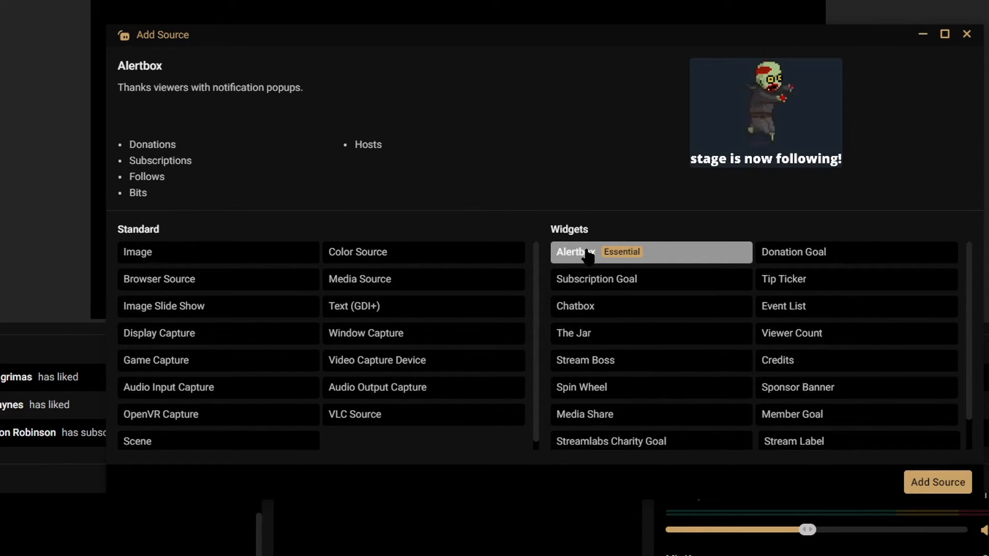
pyautogui.click(595, 284)
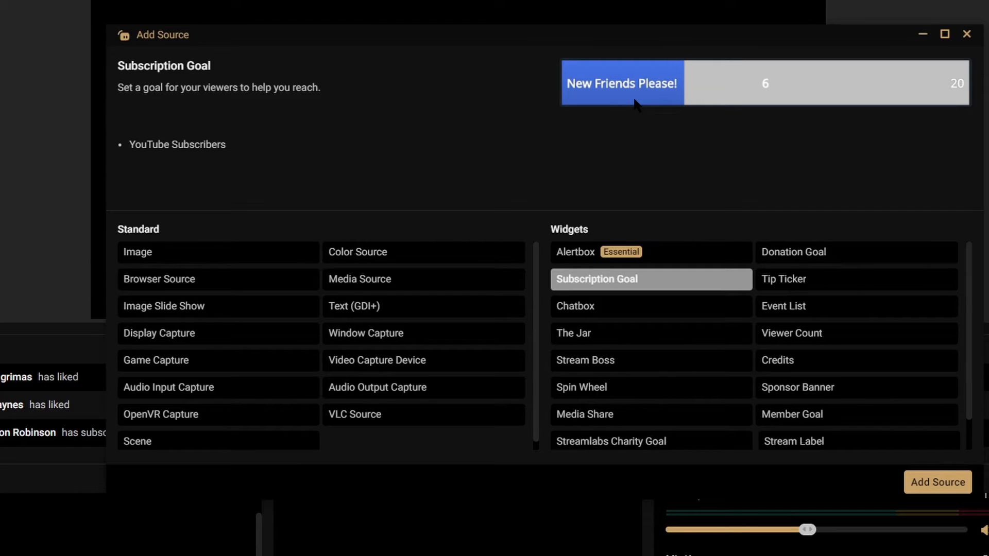
pyautogui.click(621, 309)
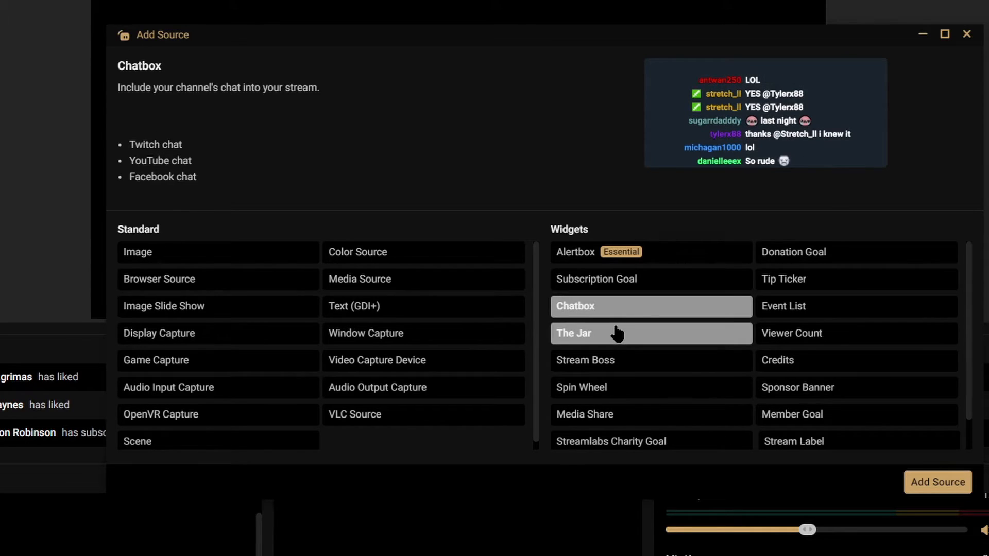
pyautogui.click(616, 336)
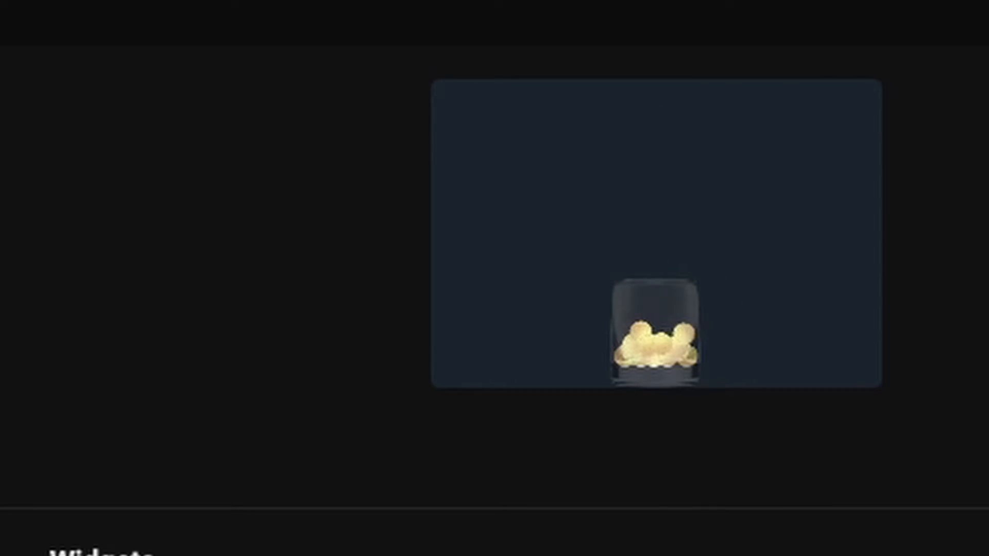
pyautogui.click(623, 408)
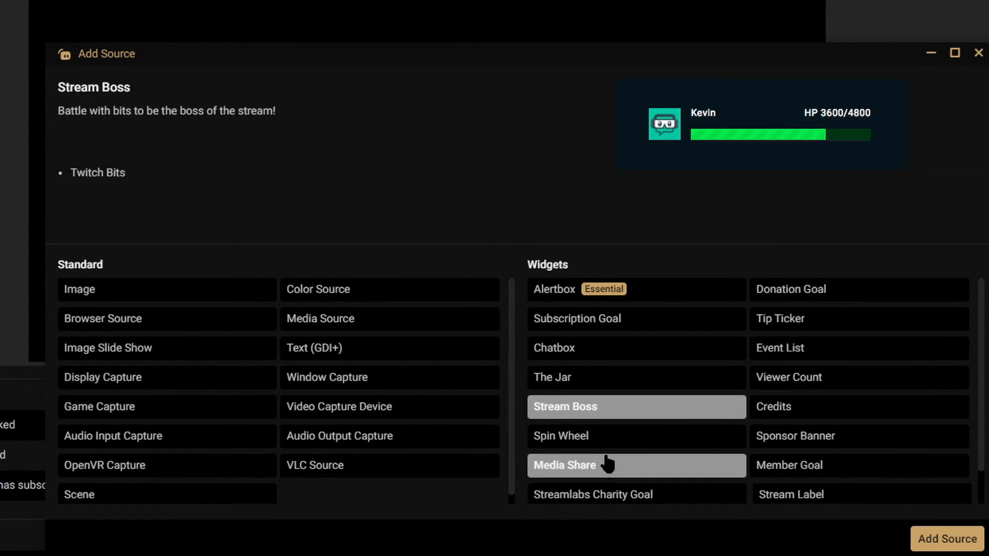
pyautogui.click(619, 438)
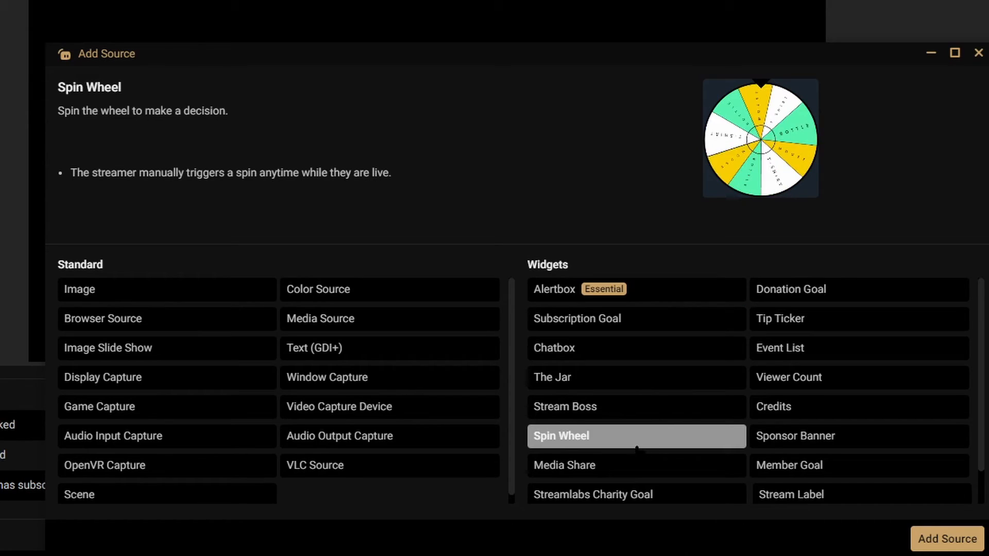
pyautogui.click(620, 472)
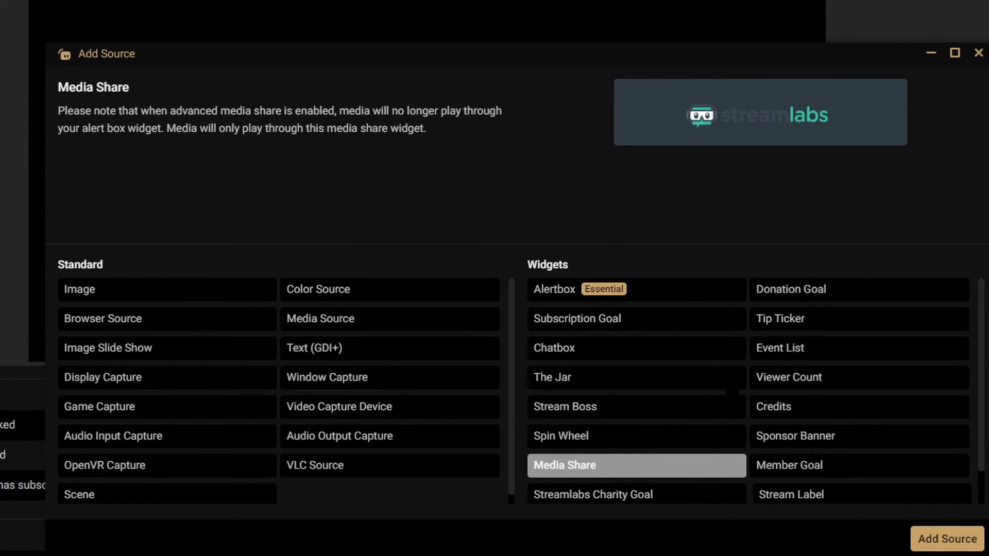
pyautogui.click(625, 494)
# - Examine the Donation Goal, Tip Ticker, Event List, Sponsor Banner and Credits widget descriptions
pyautogui.click(818, 293)
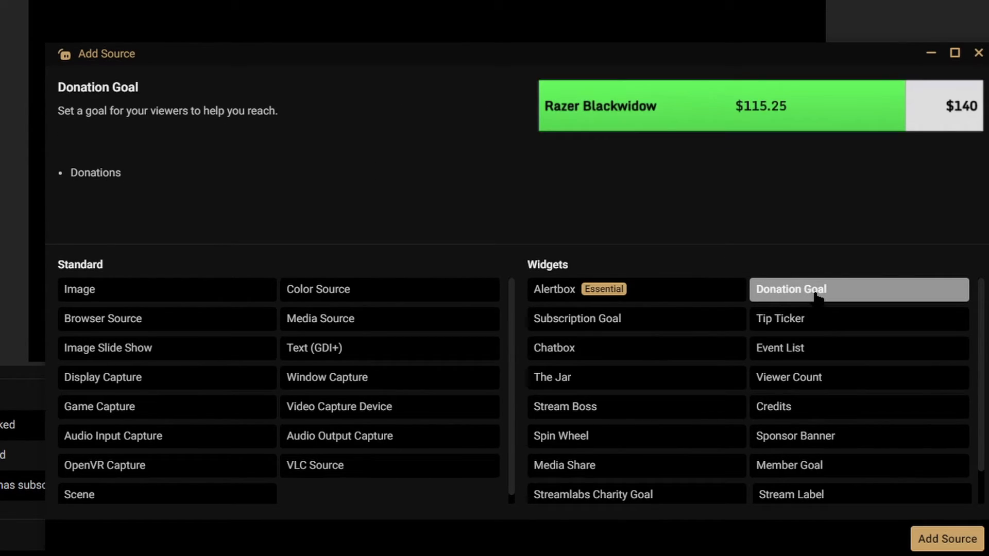
pyautogui.click(809, 325)
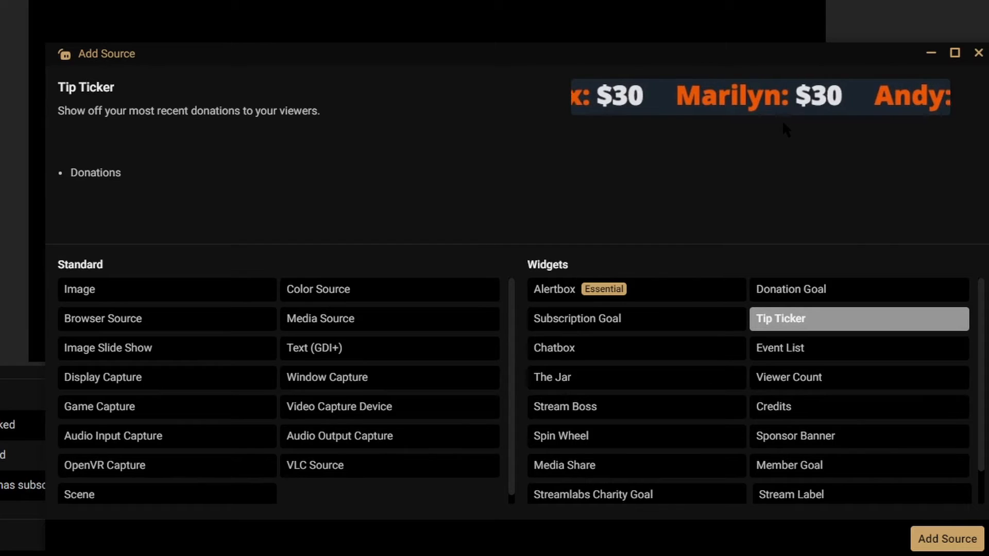
pyautogui.click(819, 348)
pyautogui.click(801, 436)
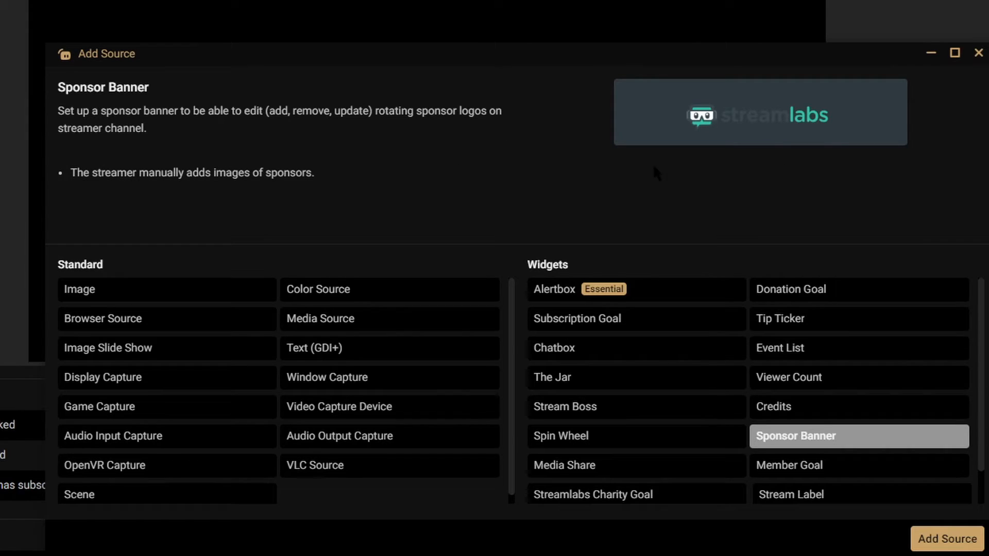
pyautogui.click(789, 406)
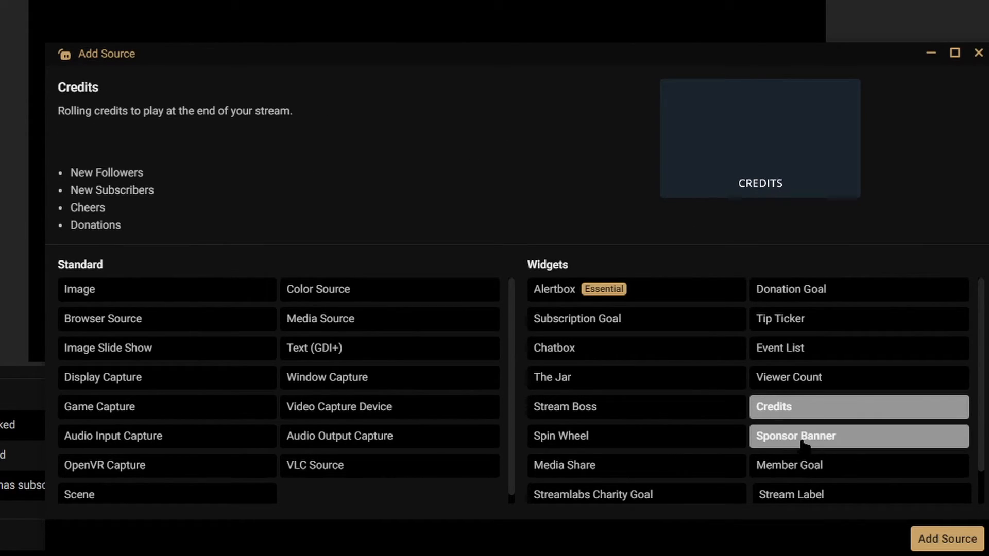
# - Add the existing Alertbox to New Scene and place it about 525 px from the canvas's left edge and 337 px above its bottom
pyautogui.click(600, 295)
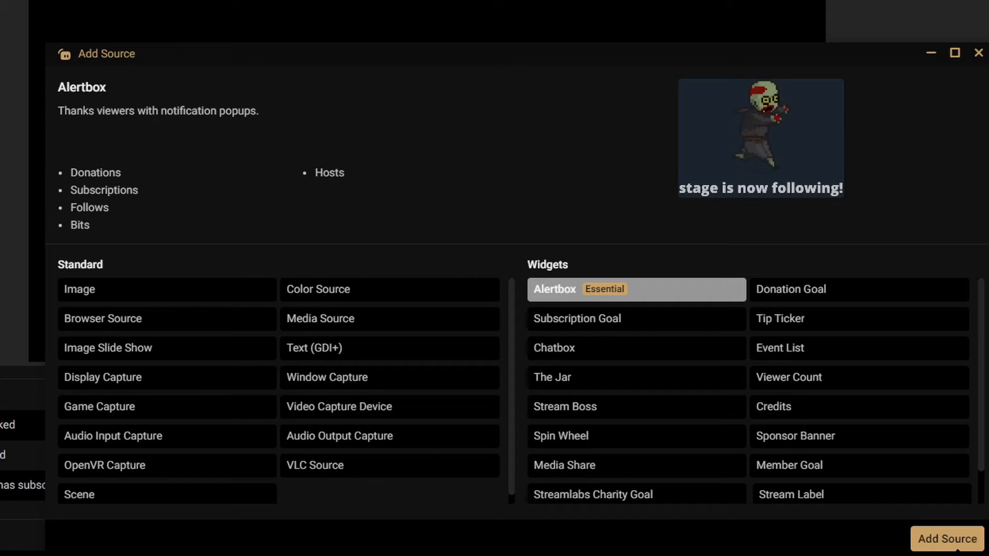
pyautogui.click(959, 547)
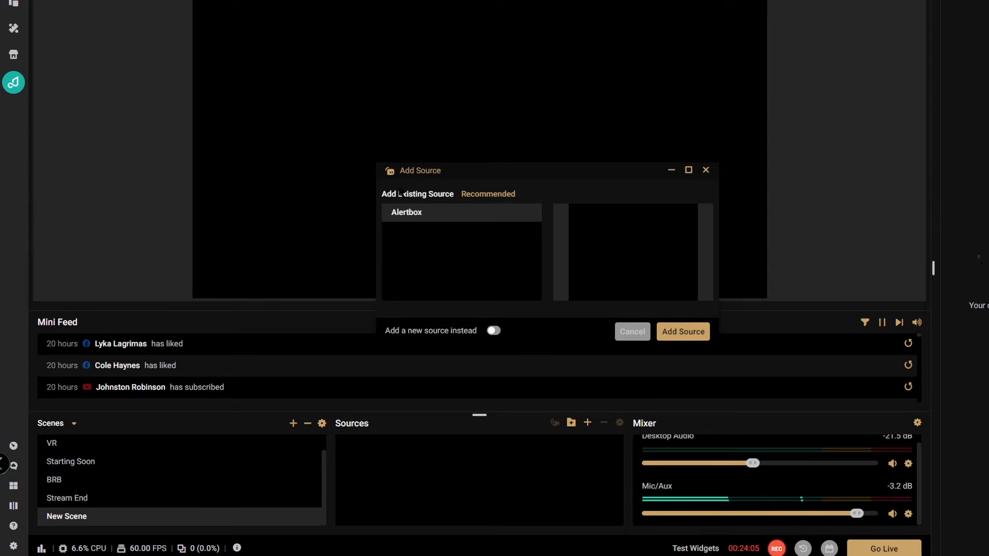
pyautogui.click(697, 332)
pyautogui.moveTo(313, 63); pyautogui.dragTo(525, 149)
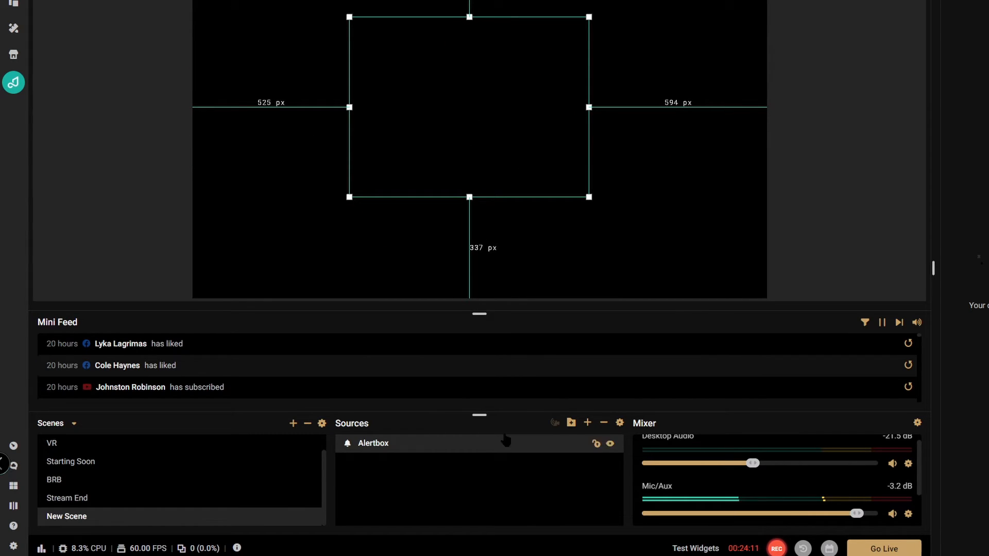
# - Add the existing Video Capture Device source to New Scene and move Alertbox above it in the source order
pyautogui.click(587, 424)
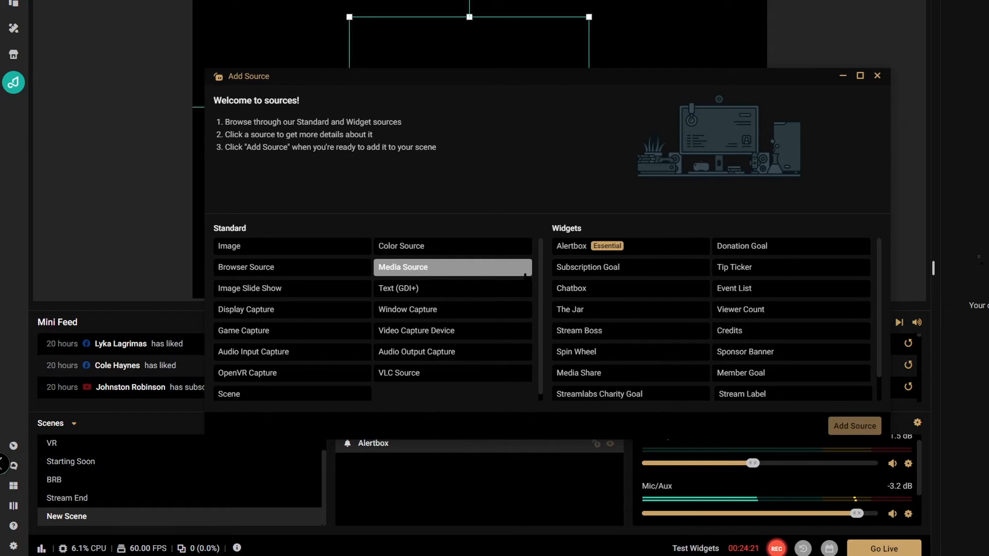
pyautogui.click(424, 338)
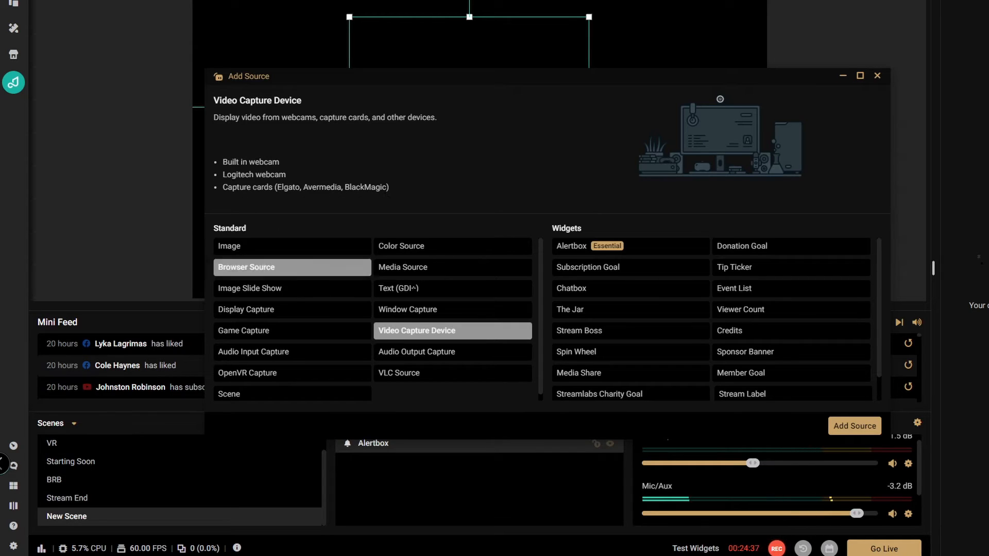
pyautogui.click(845, 429)
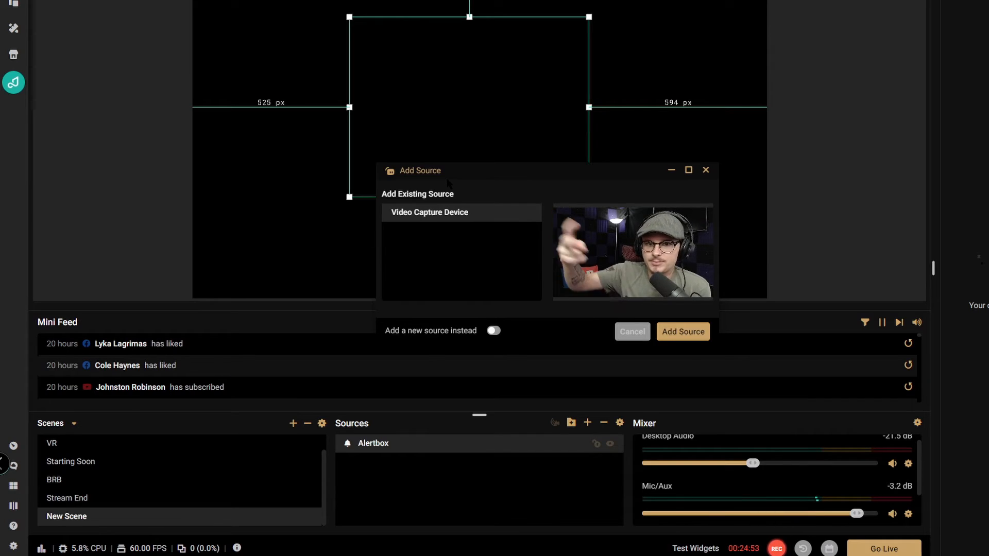
pyautogui.click(690, 332)
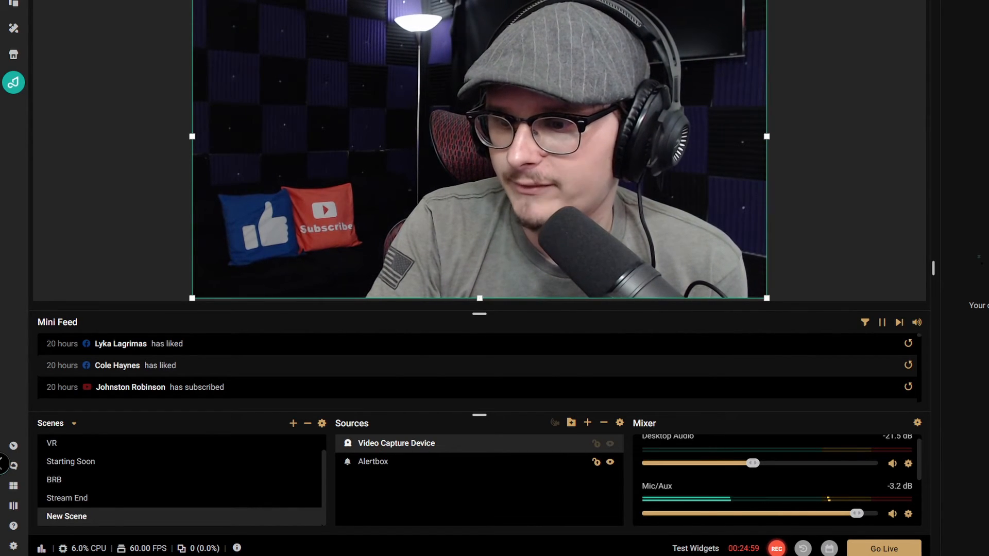
pyautogui.moveTo(391, 462); pyautogui.dragTo(395, 440)
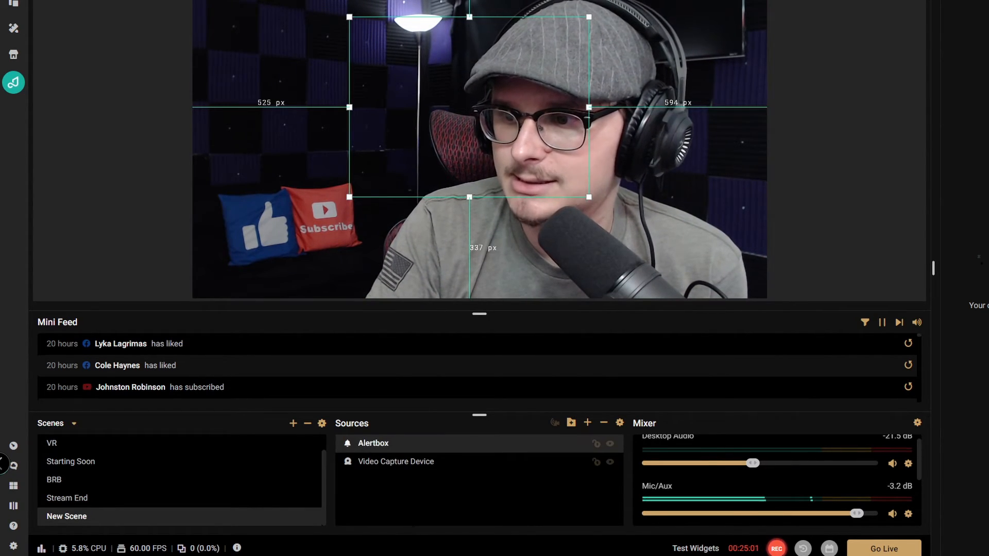
# - Move the Alertbox to about 540 px from the canvas's left edge and 41 px below its top, and deselect it
pyautogui.moveTo(507, 124); pyautogui.dragTo(511, 94)
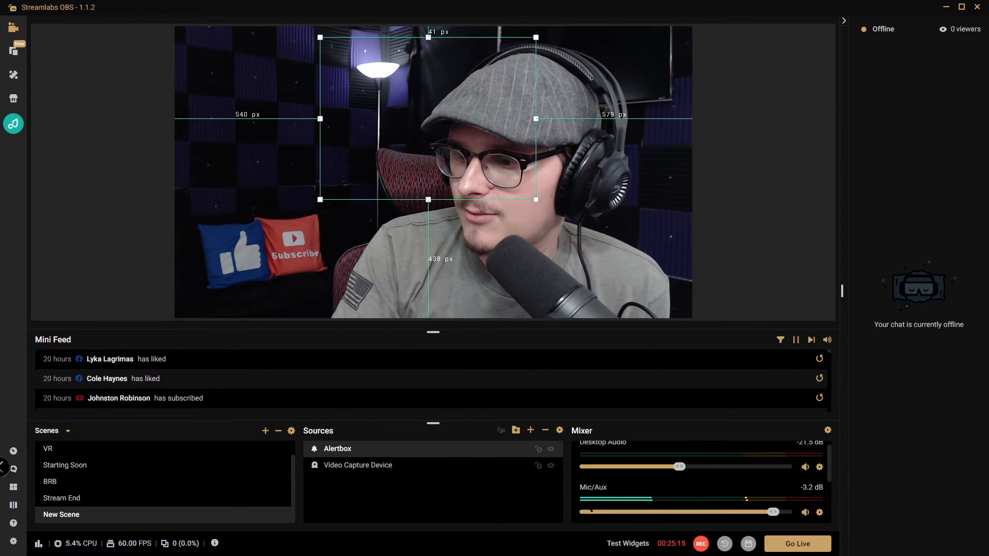
pyautogui.click(106, 119)
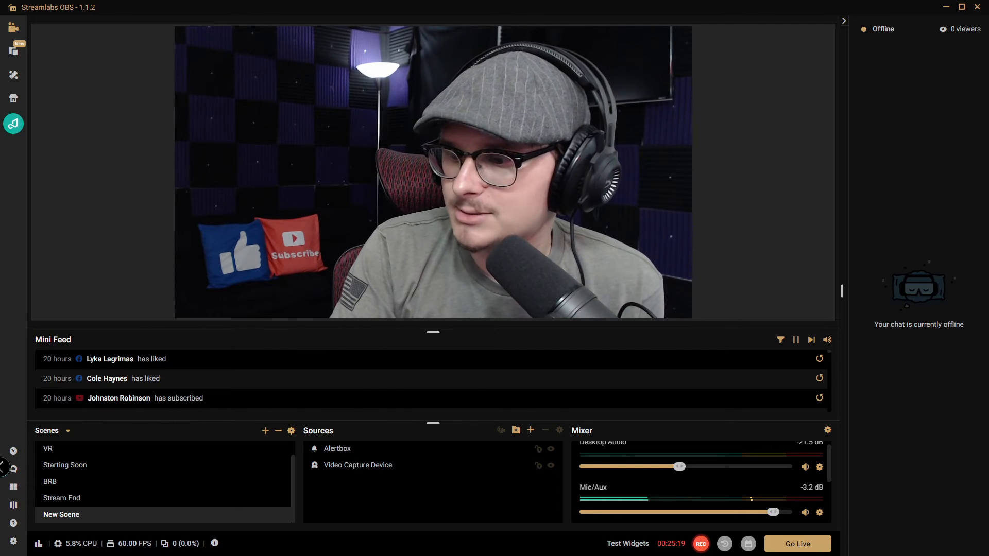
# - Examine the Alertbox's properties, including its General Settings, Moderator Tools and Source options, and close them
pyautogui.click(342, 450)
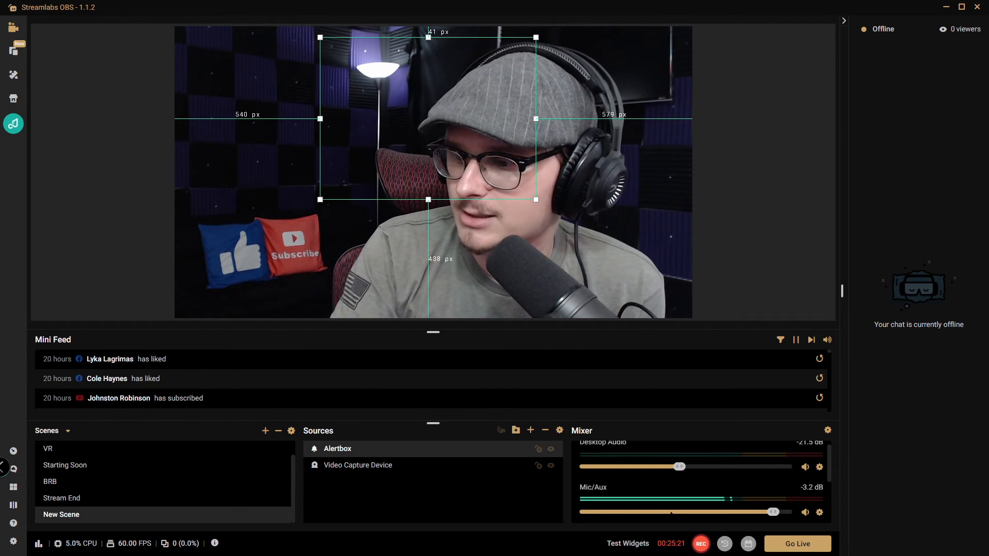
pyautogui.rightClick(366, 451)
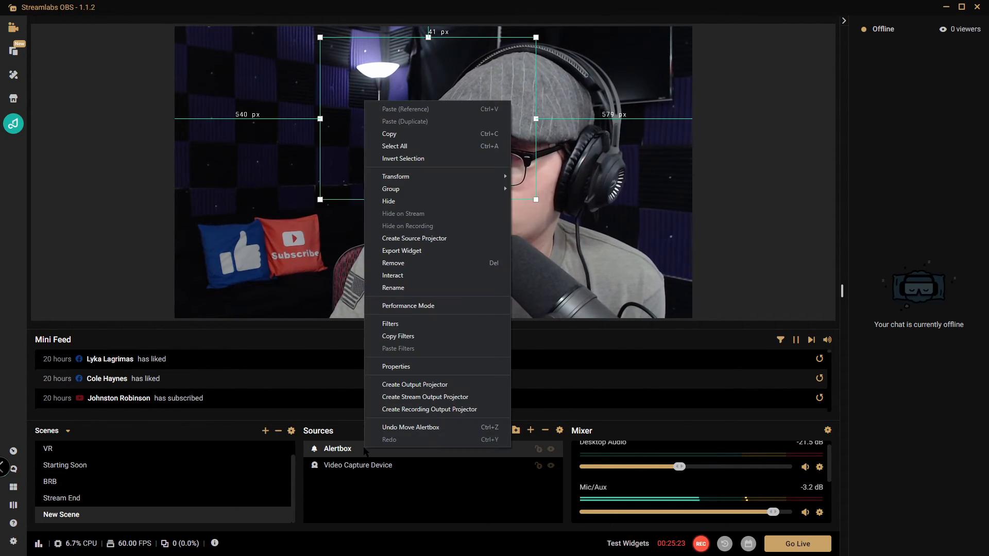
pyautogui.click(402, 369)
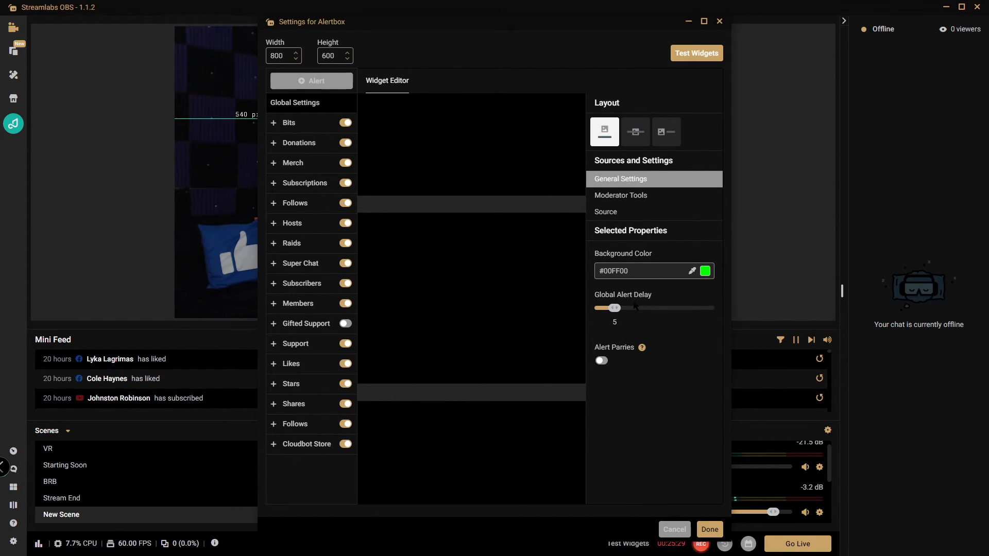
pyautogui.click(628, 195)
pyautogui.click(627, 212)
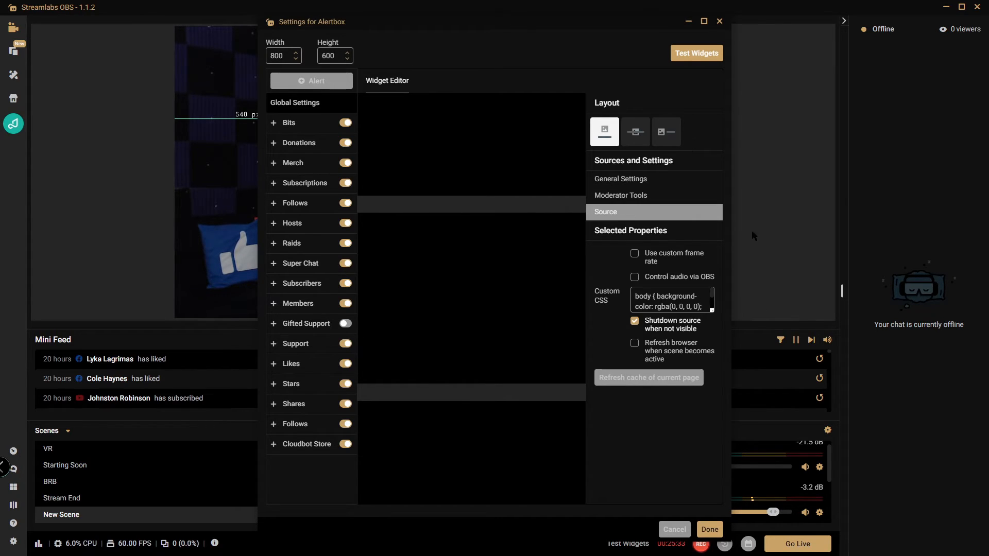
pyautogui.click(721, 21)
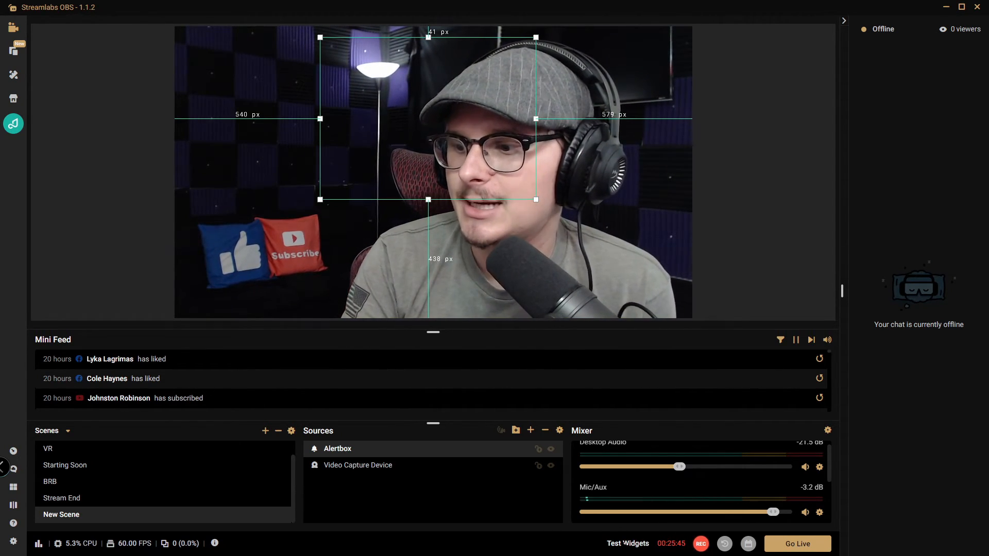
# - Show the alert types available for testing widgets and deselect the Alertbox
pyautogui.moveTo(625, 543)
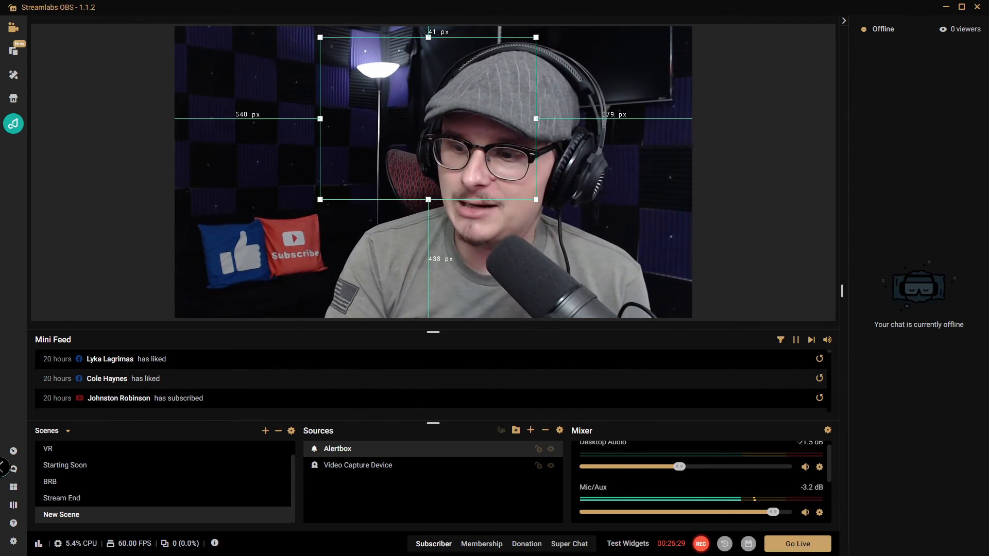
pyautogui.click(148, 175)
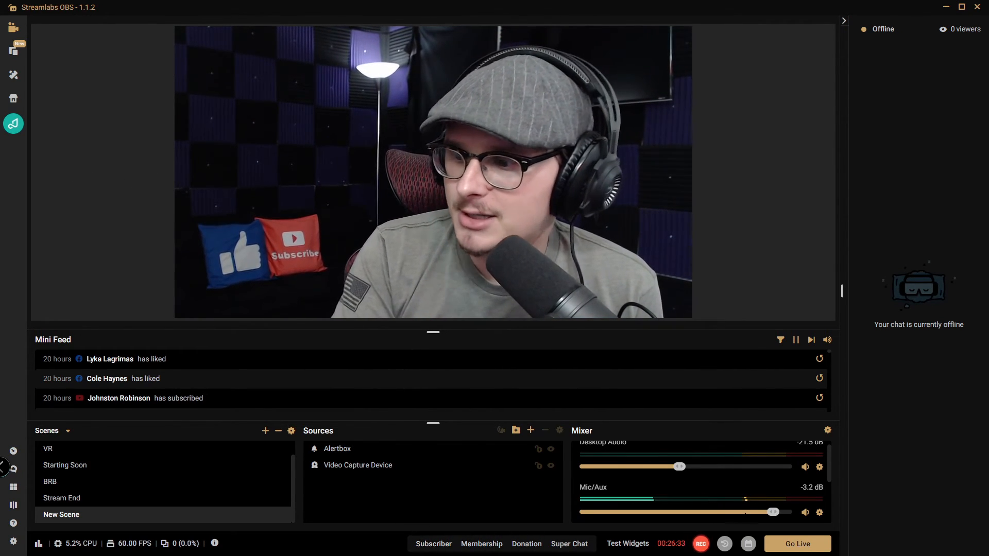
# - Examine the Go Live setup's streaming destinations and its common, YouTube and Facebook settings, and close it without starting a stream
pyautogui.click(809, 546)
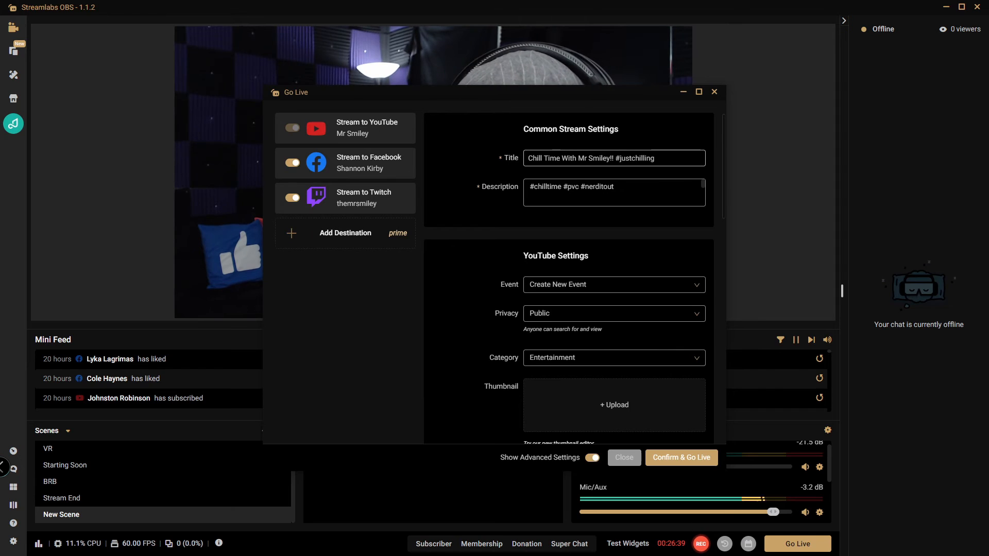
pyautogui.scroll(-3, 568, 279)
pyautogui.scroll(3, 569, 278)
pyautogui.scroll(-5, 569, 279)
pyautogui.scroll(2, 568, 278)
pyautogui.scroll(-4, 569, 278)
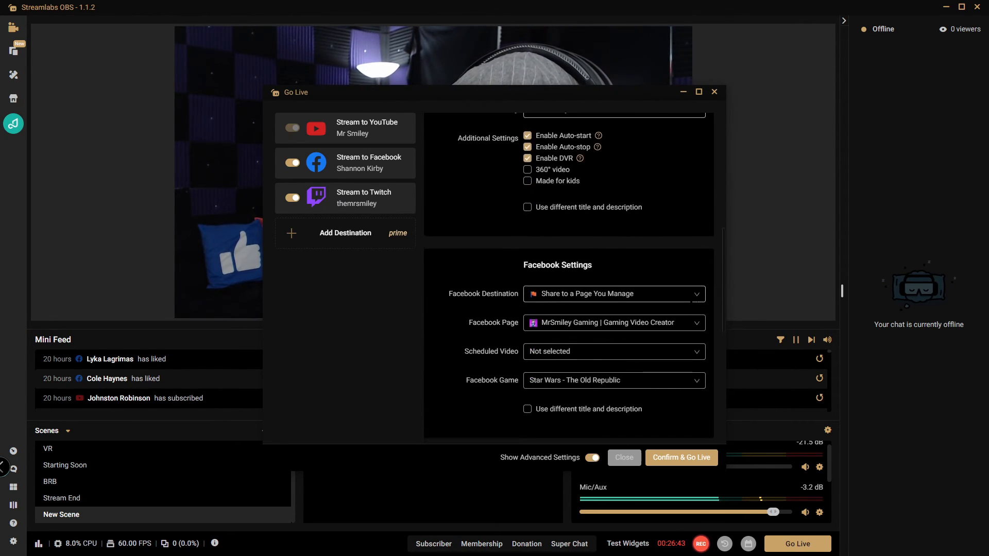
pyautogui.scroll(8, 569, 278)
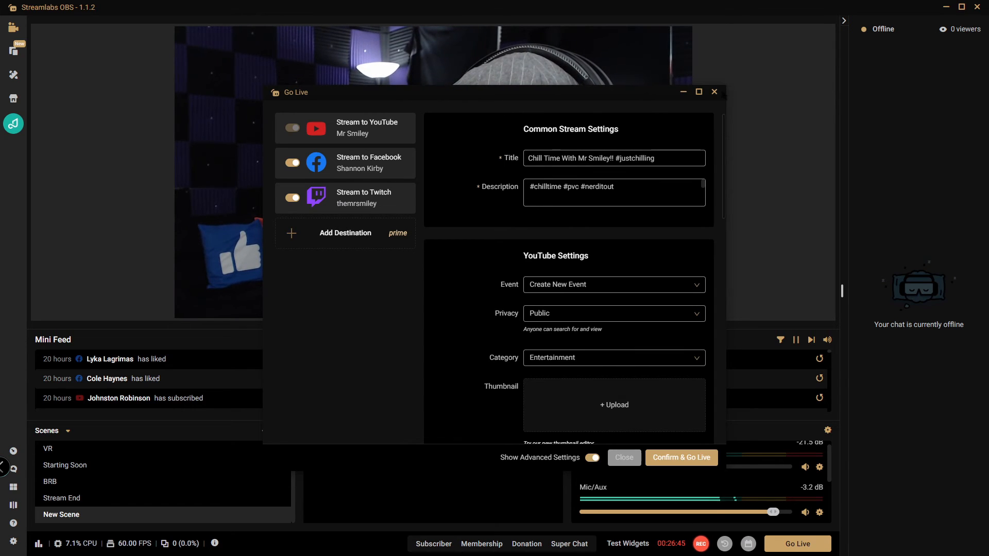
pyautogui.click(715, 92)
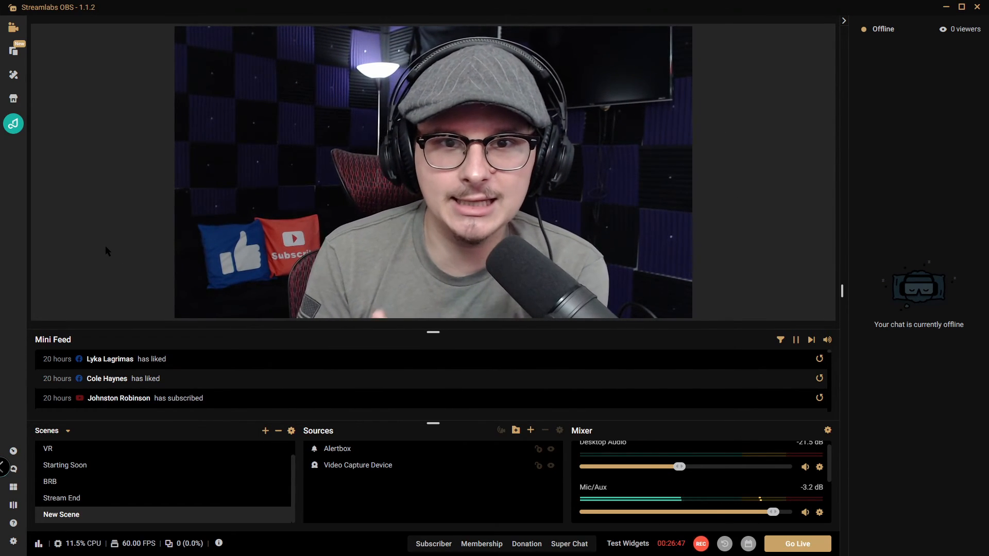